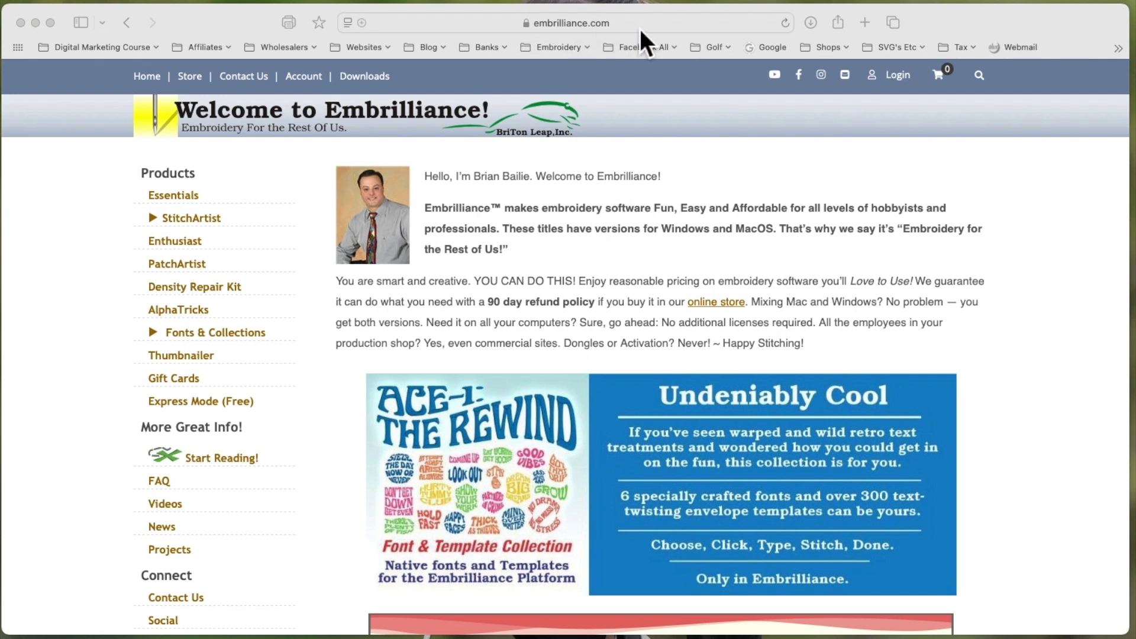
Go to the Embrilliance downloads page and view the Mac and Windows downloads on its Demonstration Versions page.
click(151, 89)
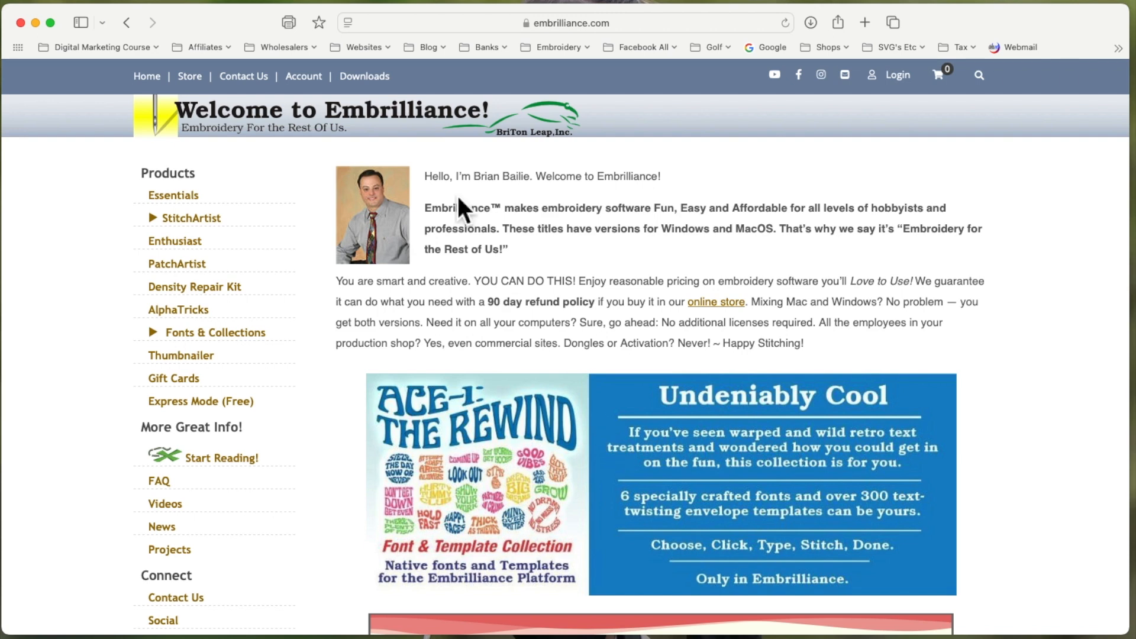
click(378, 86)
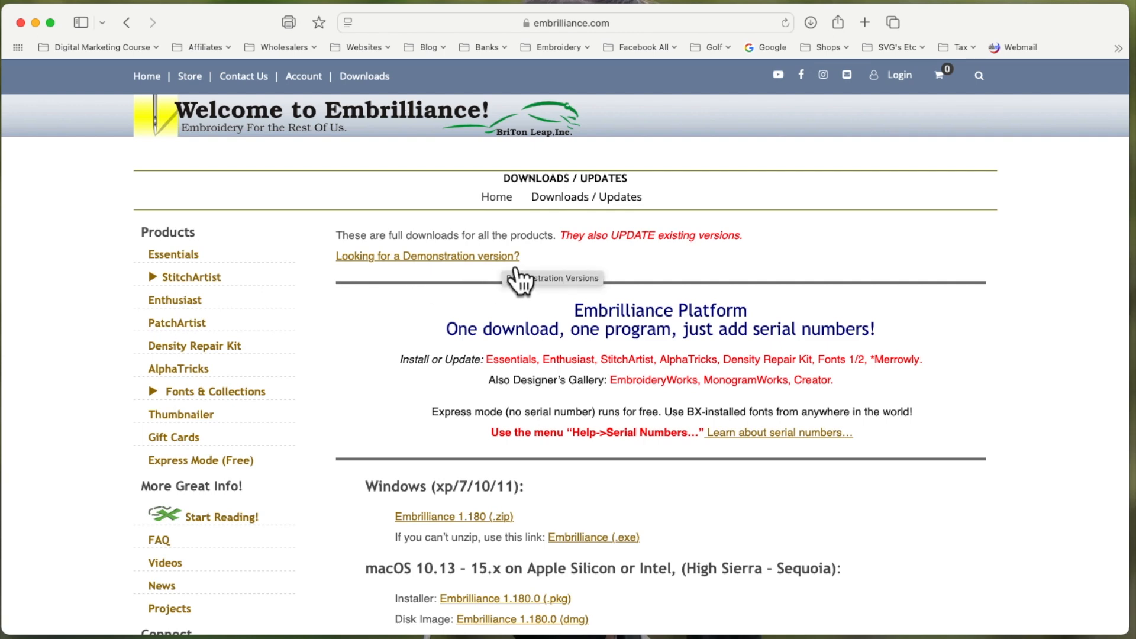
click(514, 266)
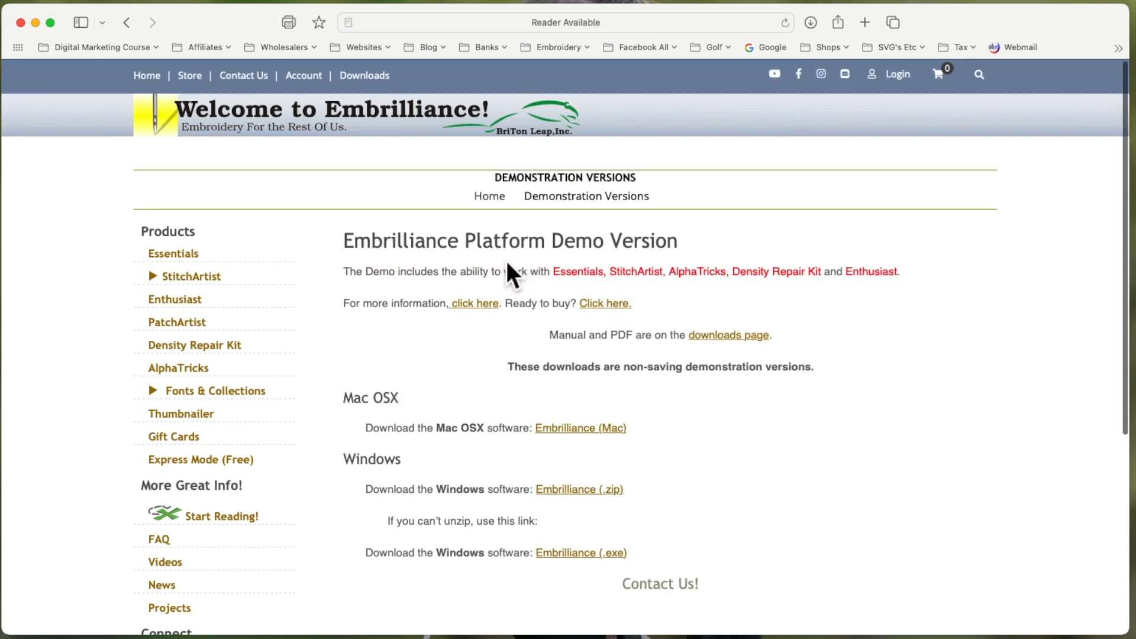
scroll(513, 275, down, 3)
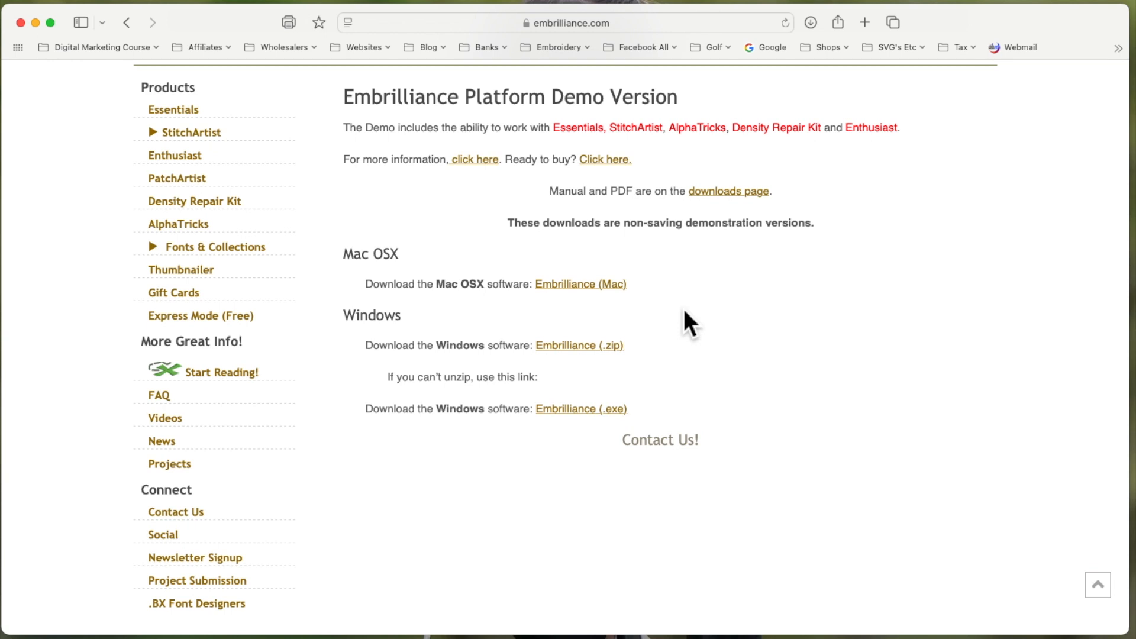
Switch to Embrilliance, add default ABC lettering at the centre of the blank design, and close the design window.
key(F4)
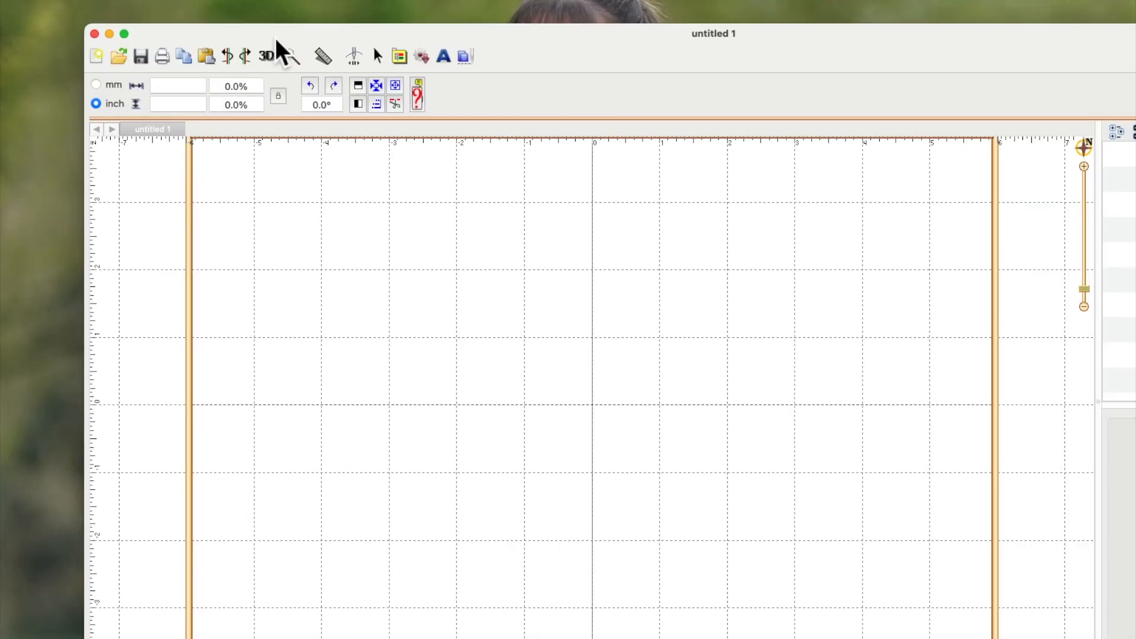
drag(275, 38, 189, 34)
drag(460, 52, 458, 33)
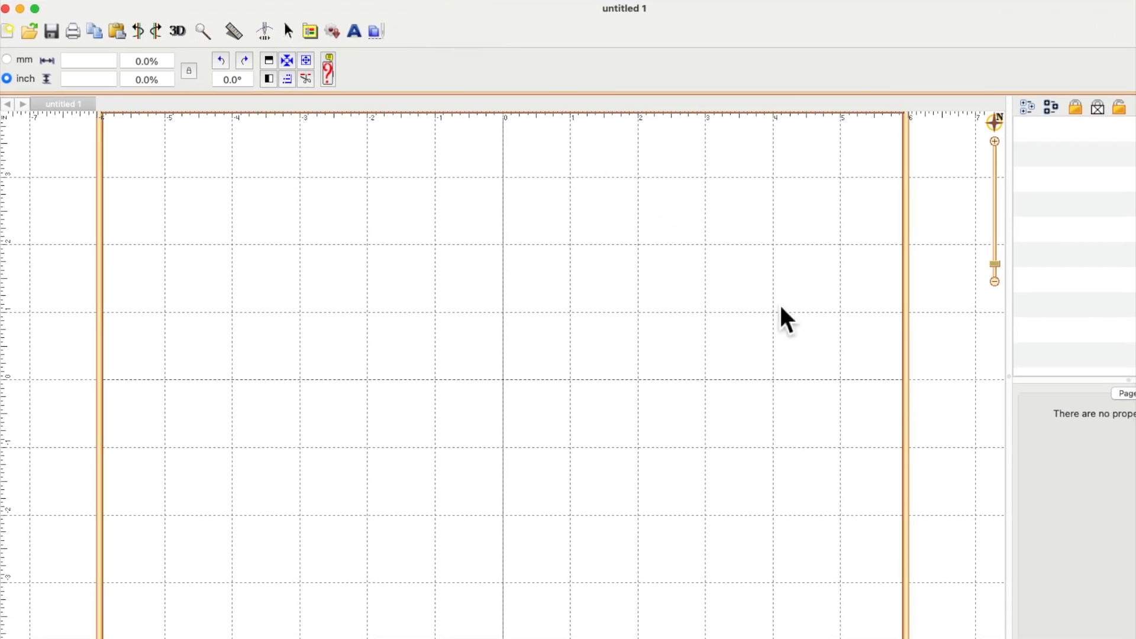
click(998, 278)
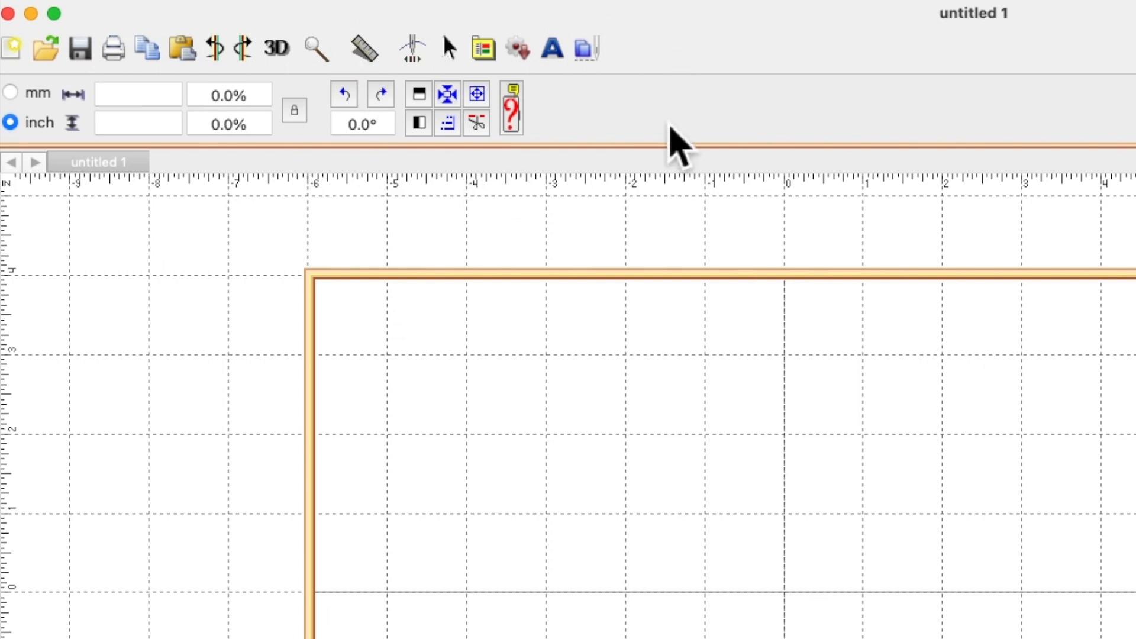
click(561, 66)
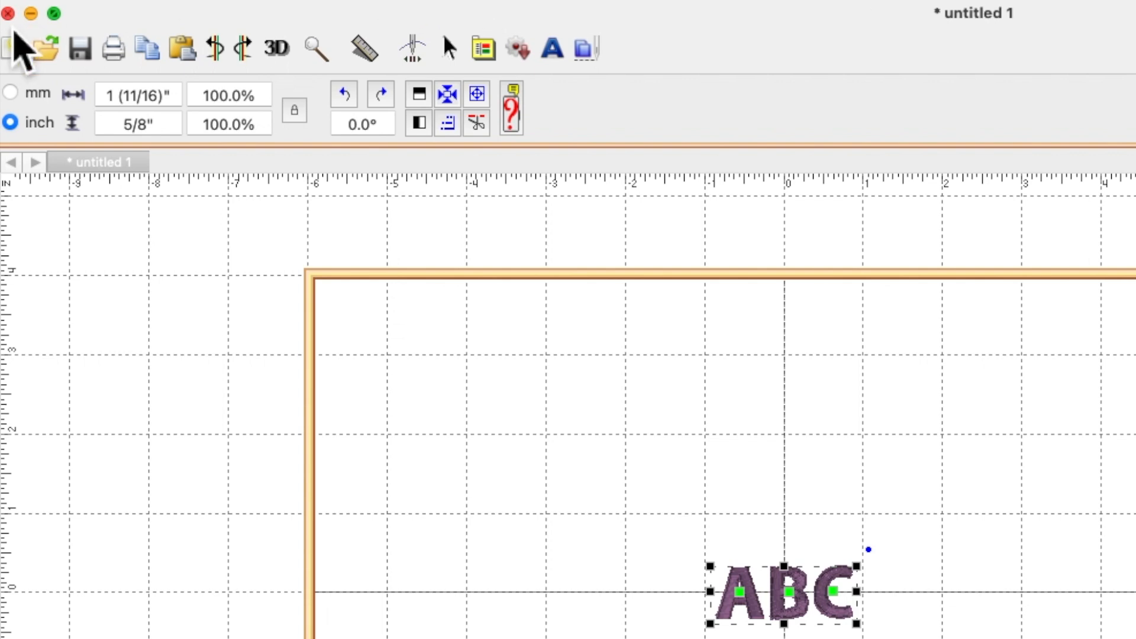
click(9, 14)
click(1039, 487)
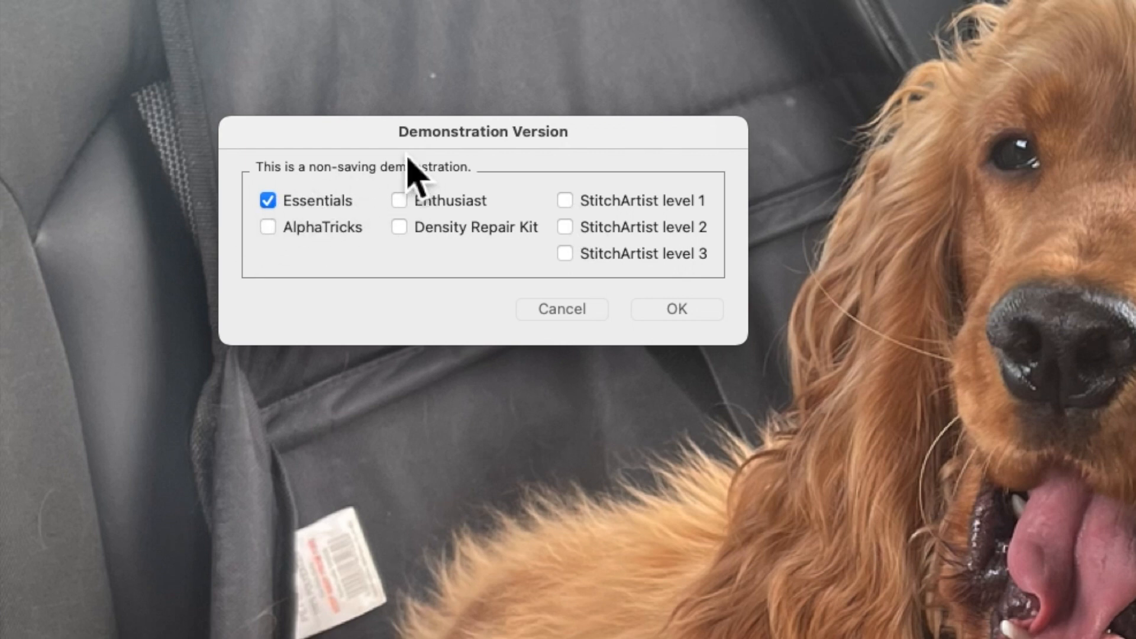
Start the demonstration with Essentials and StitchArtist level 1 enabled, and turn the hoop to landscape, 11 (13/16) x 7 (7/8) inches.
click(568, 204)
click(696, 317)
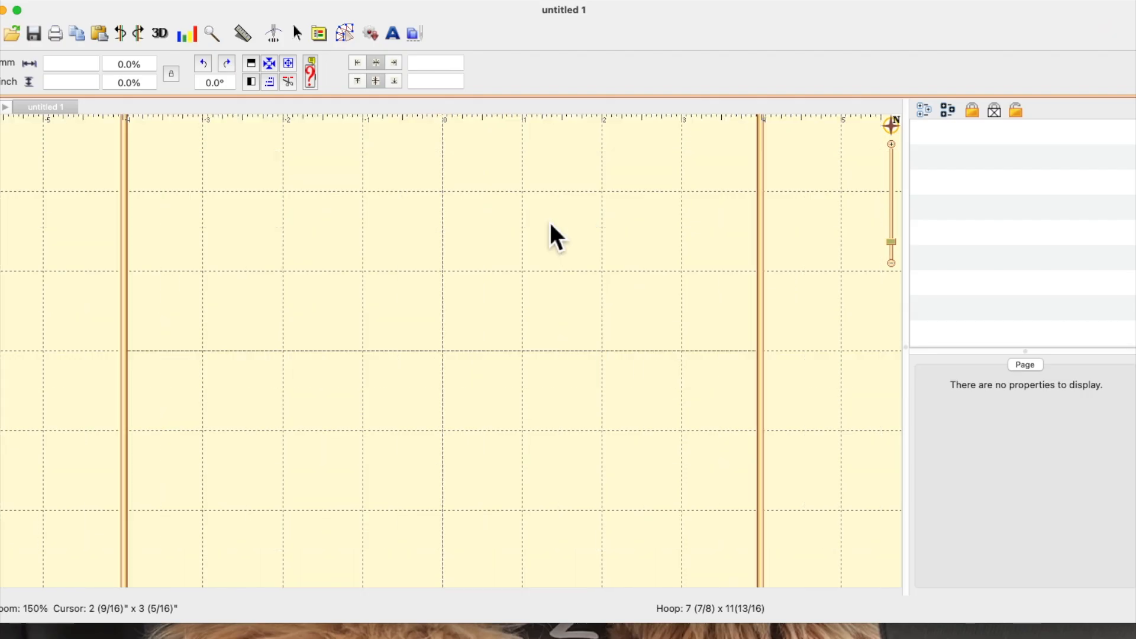
click(893, 262)
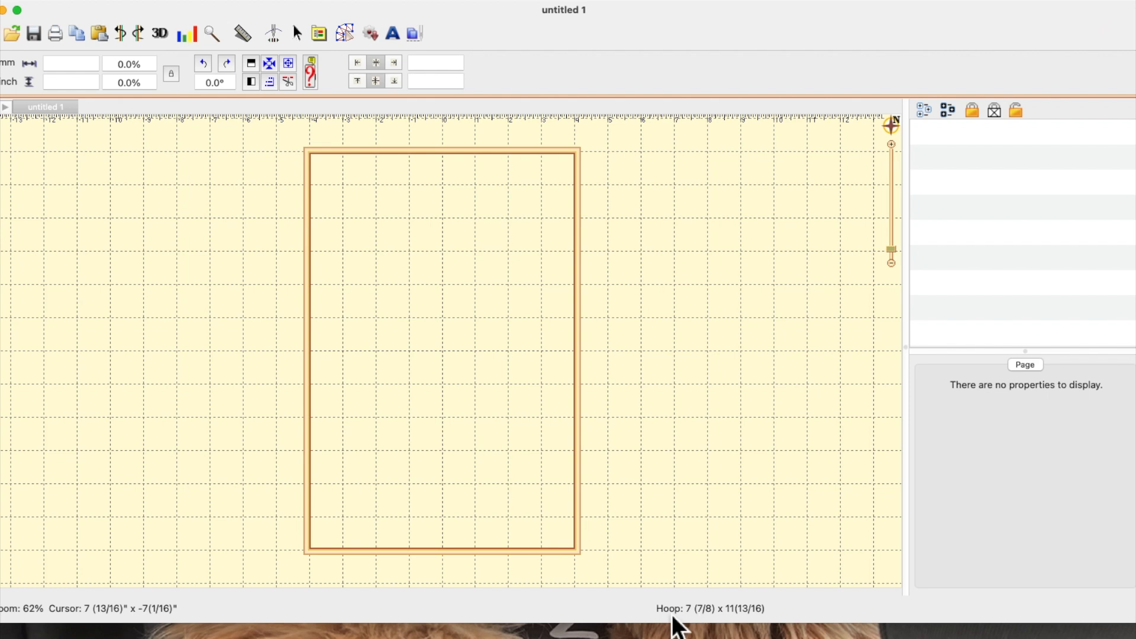
click(678, 615)
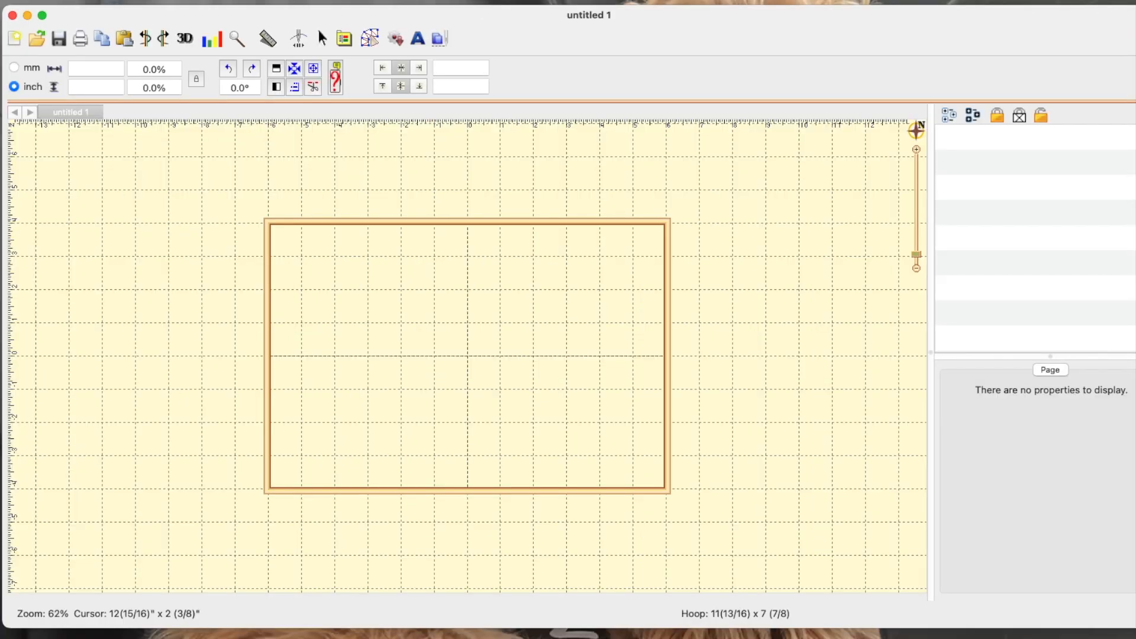
drag(1135, 628, 1126, 633)
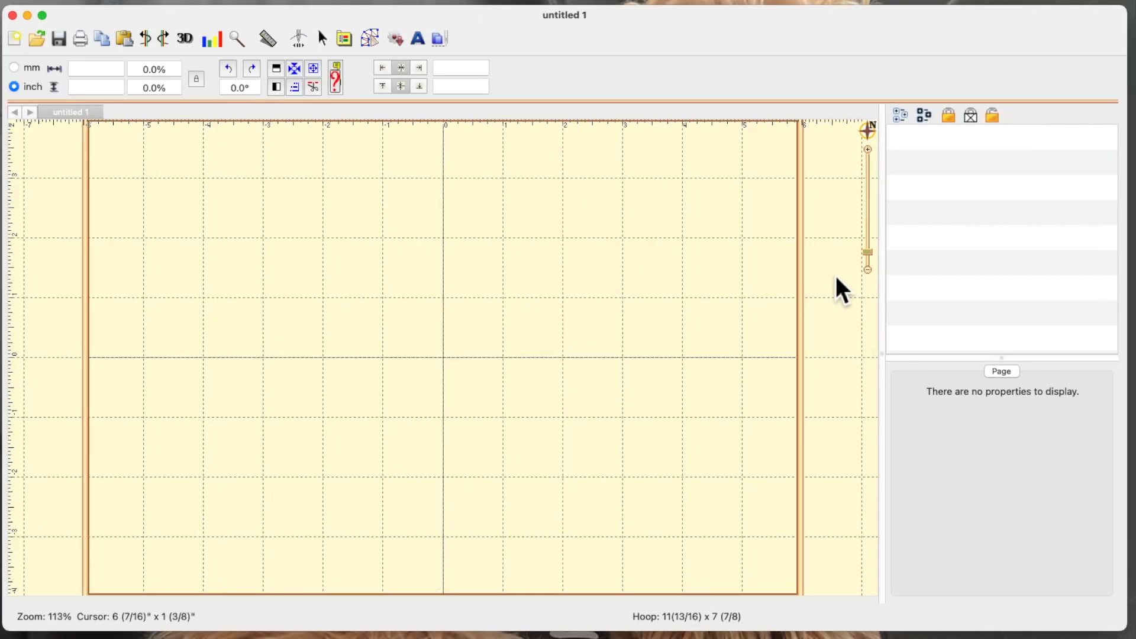
click(872, 260)
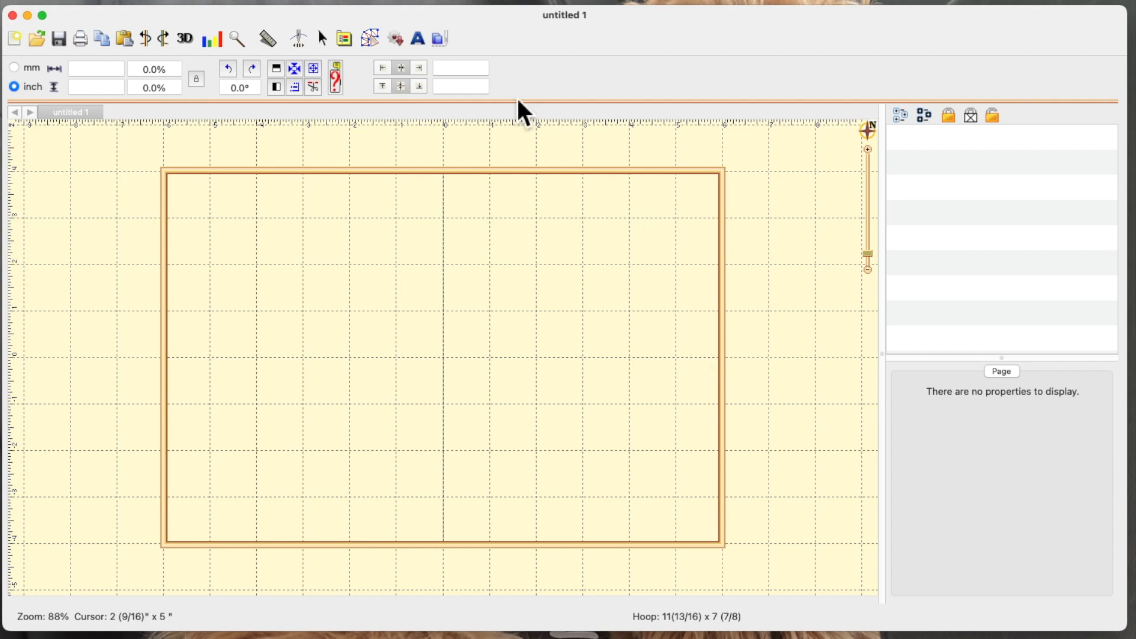
Enter the StitchArtist drawing mode and start a TrueType art object, moving its font dialog clear of the hoop.
click(377, 41)
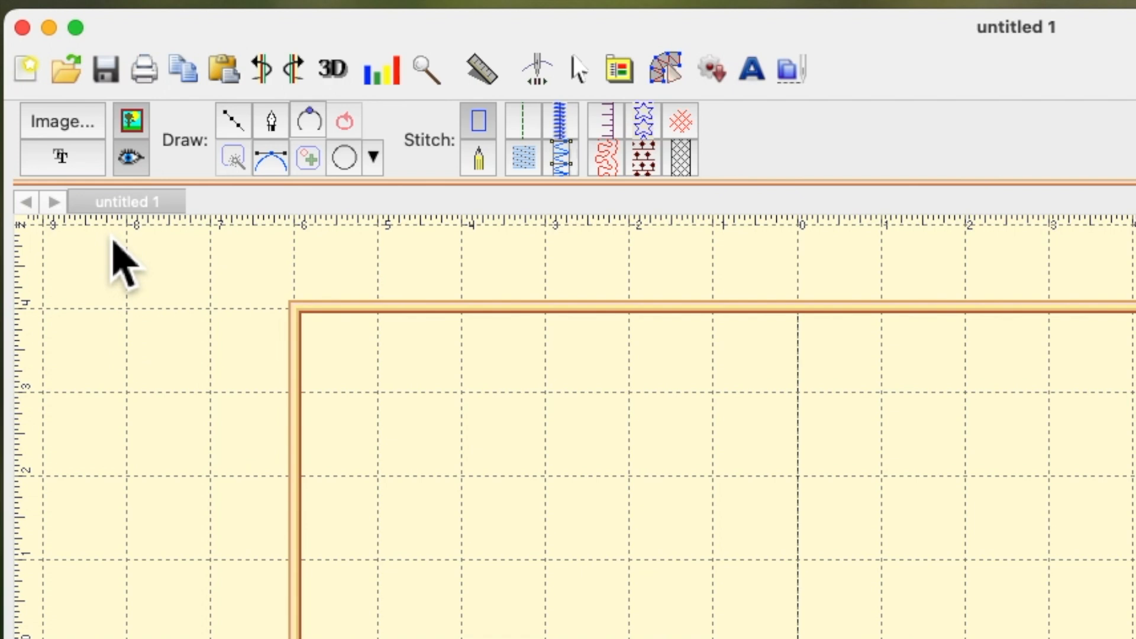
click(72, 167)
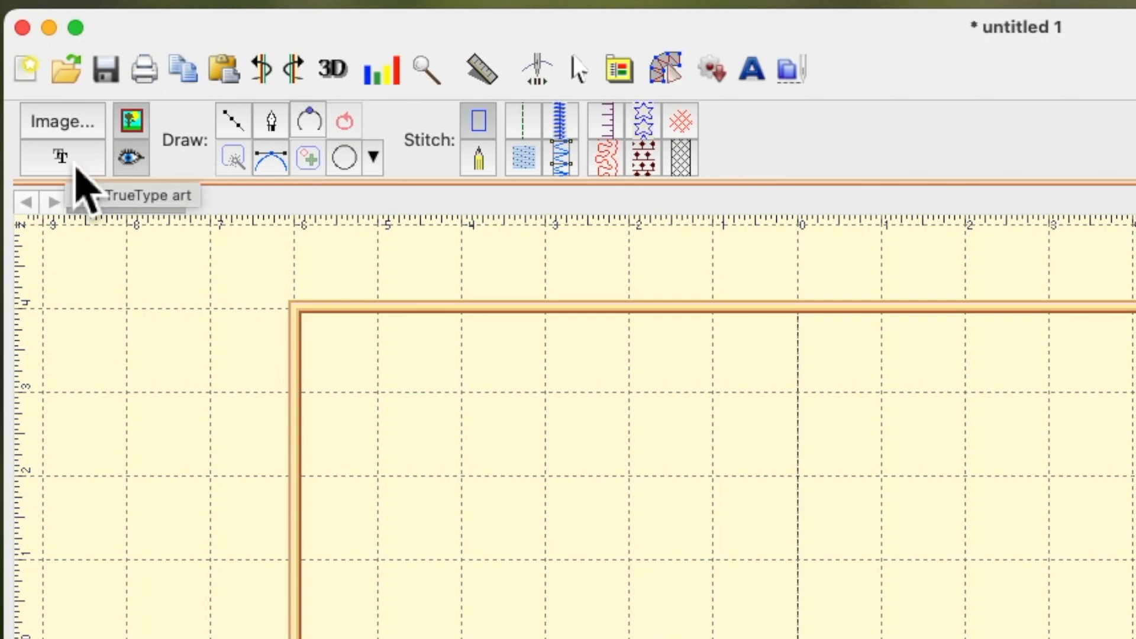
drag(981, 427, 768, 215)
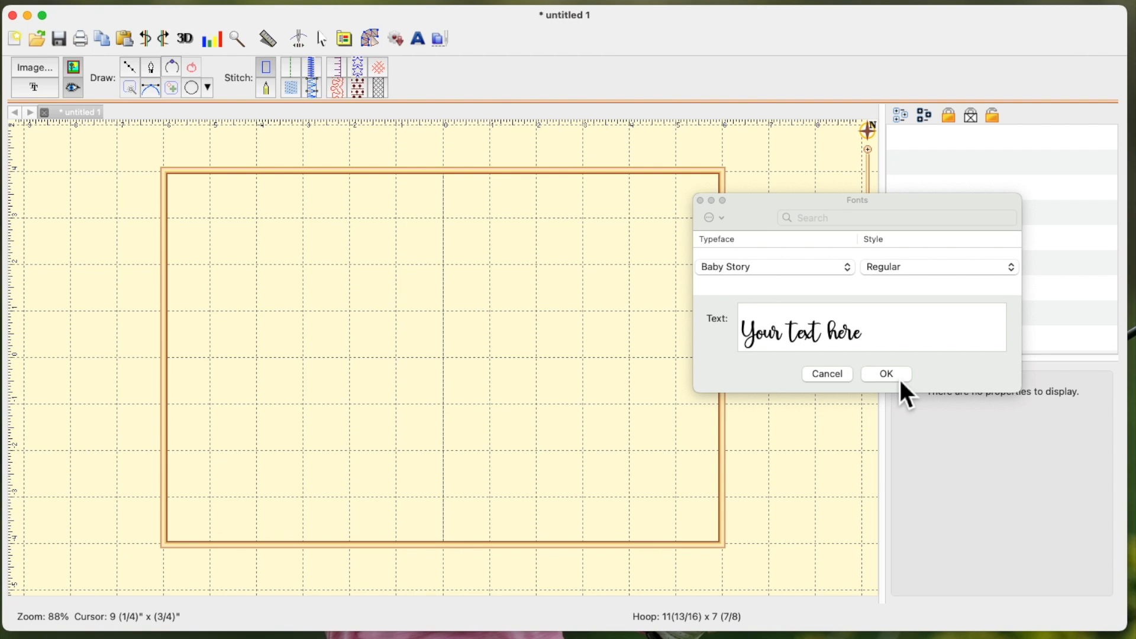
Try Arial as the typeface for the TrueType art, then return to Baby Story.
click(836, 271)
scroll(836, 271, up, 4)
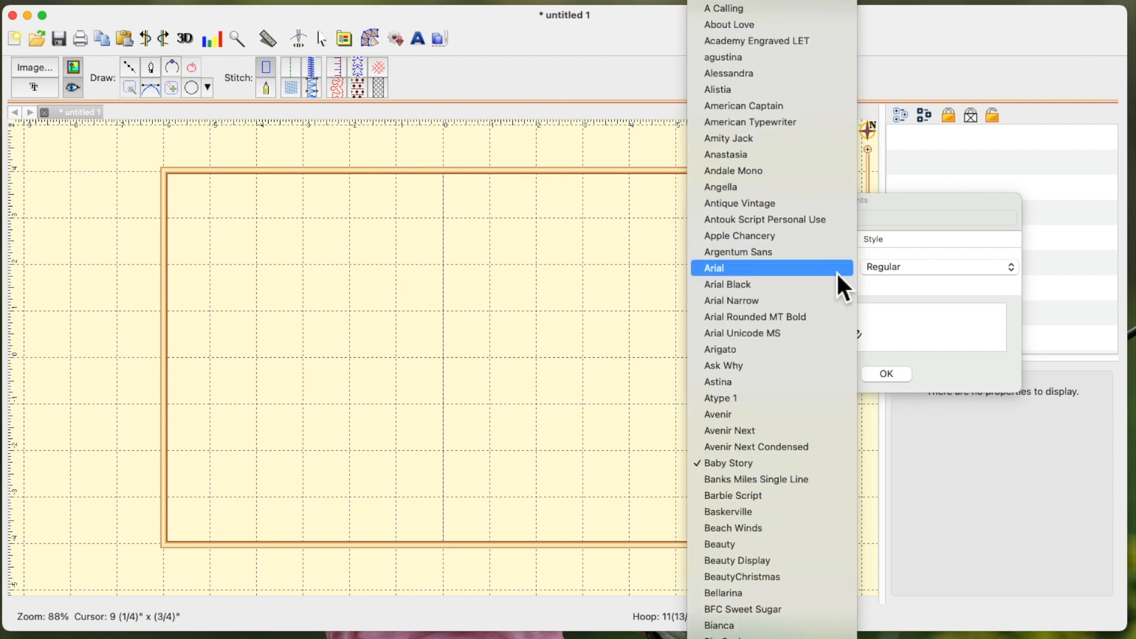
click(758, 267)
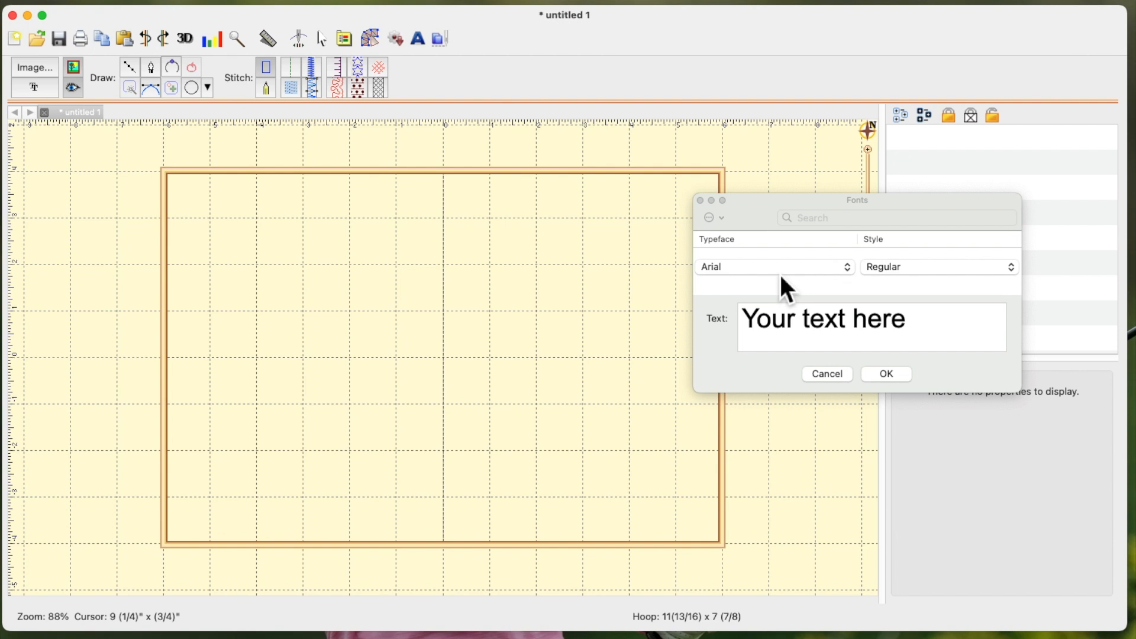
click(852, 273)
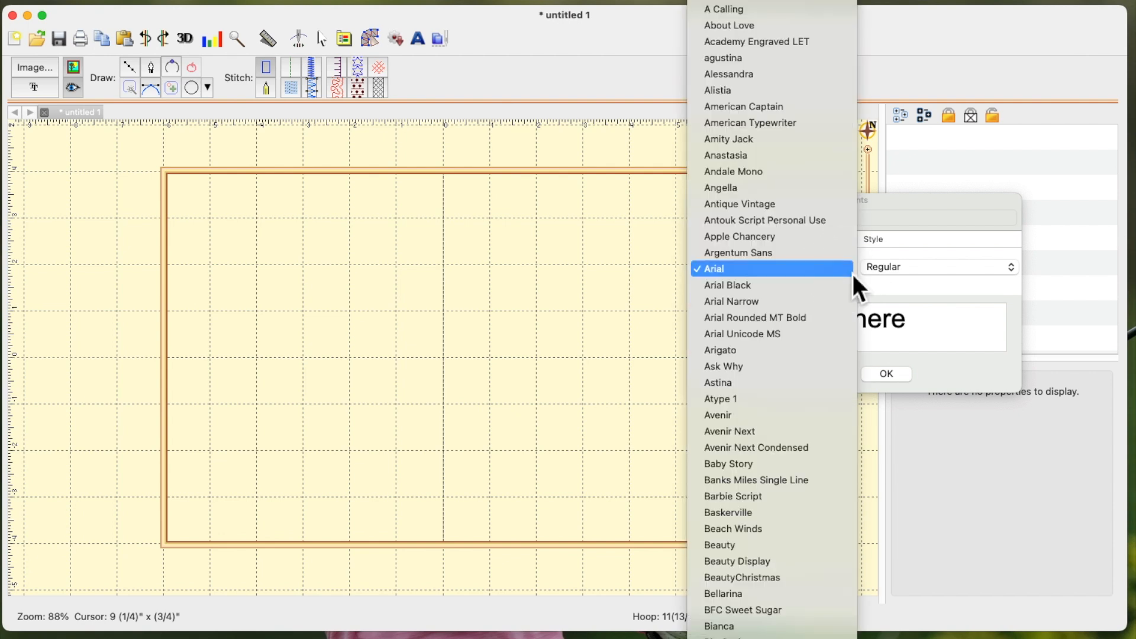
scroll(850, 271, down, 1)
click(754, 451)
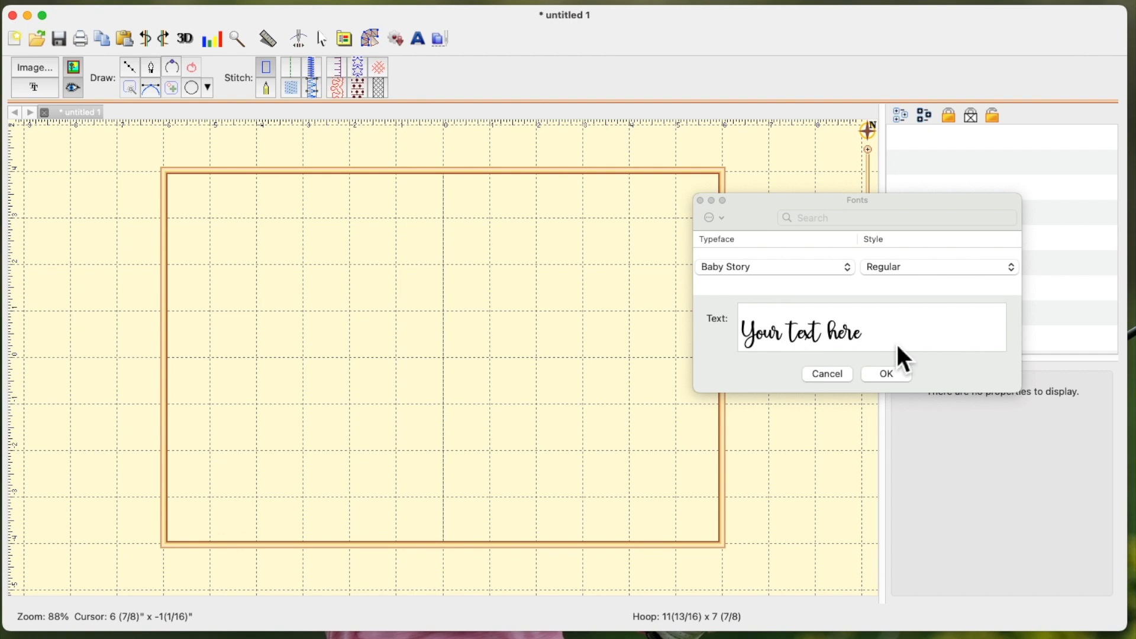
Replace the placeholder text with the first name and create the TrueType art in Baby Story Regular.
drag(887, 338, 735, 332)
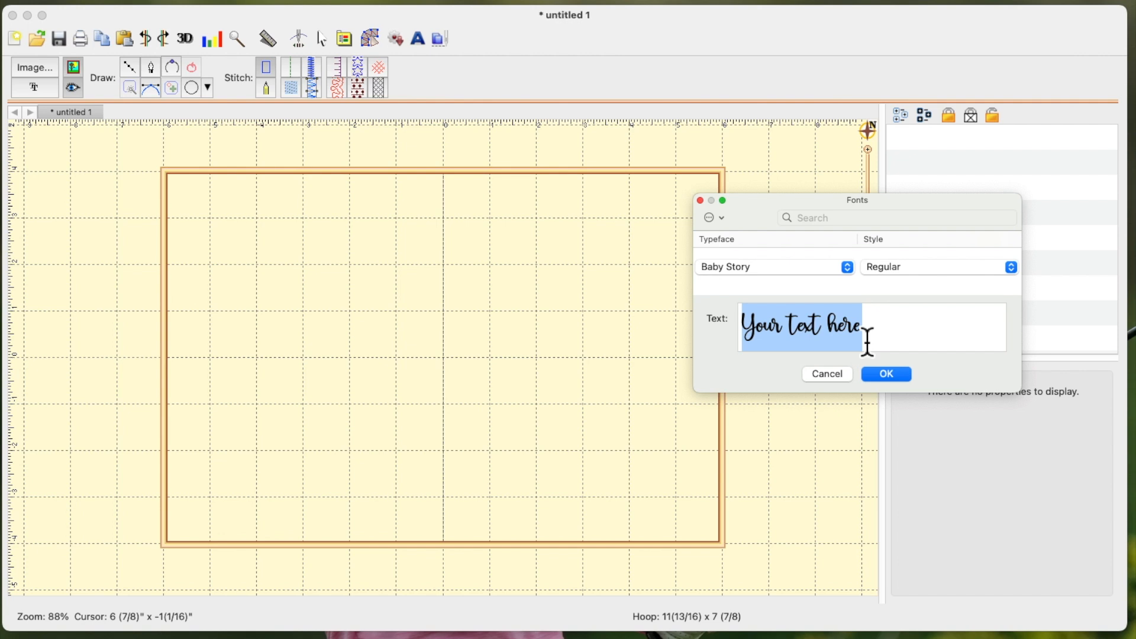
text(Eddy)
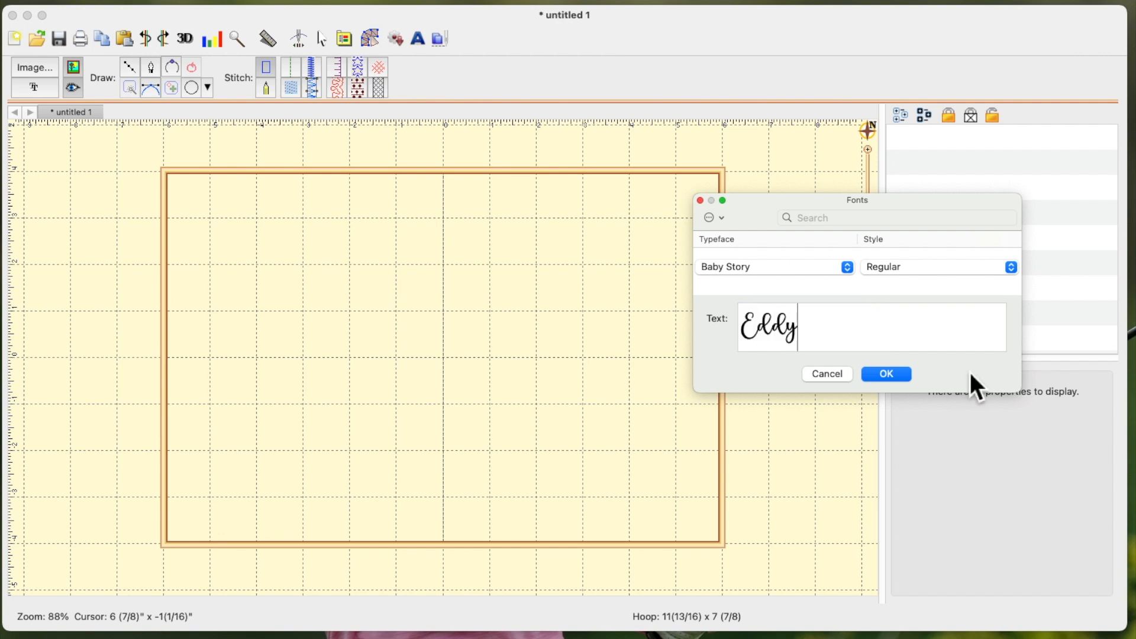
click(898, 376)
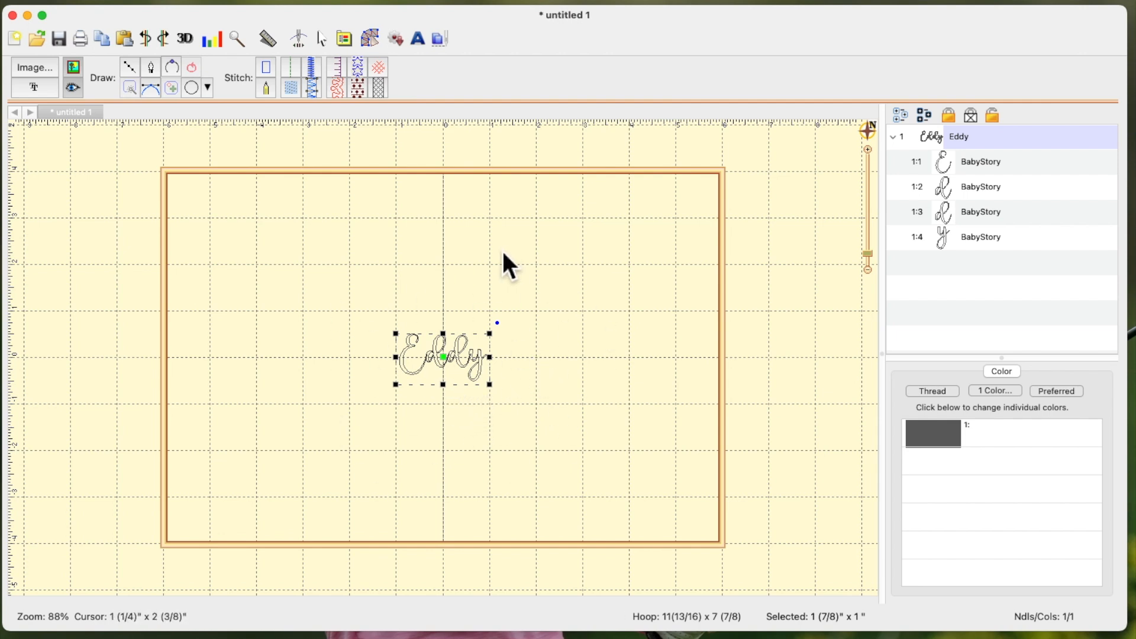
Set the width of the name artwork to 9 inches, scaling its height in proportion.
click(326, 41)
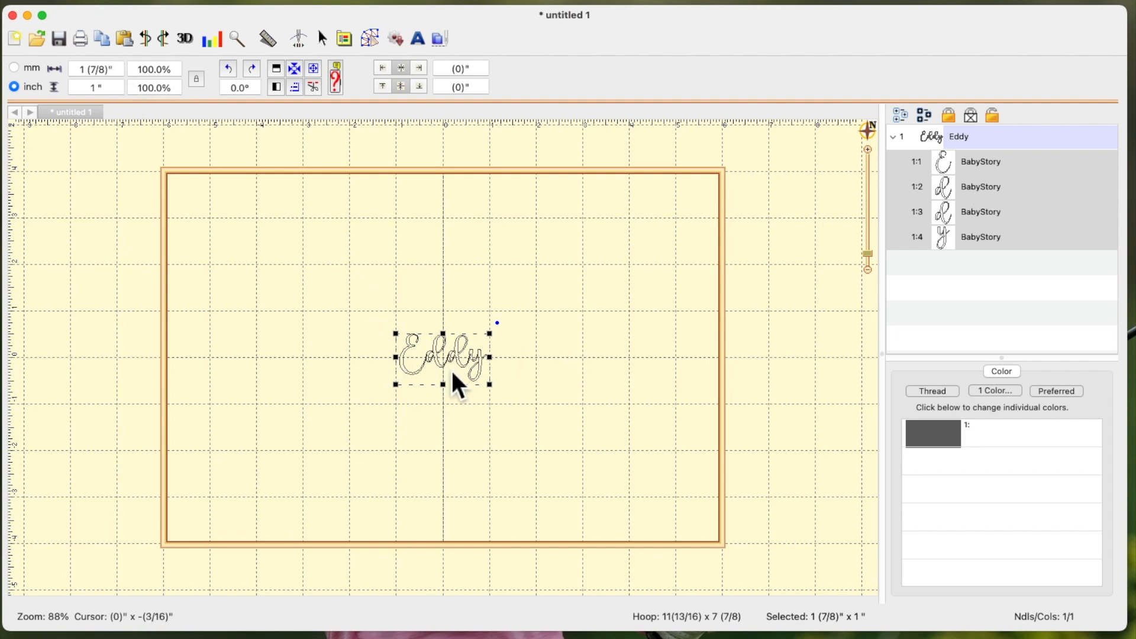
click(114, 70)
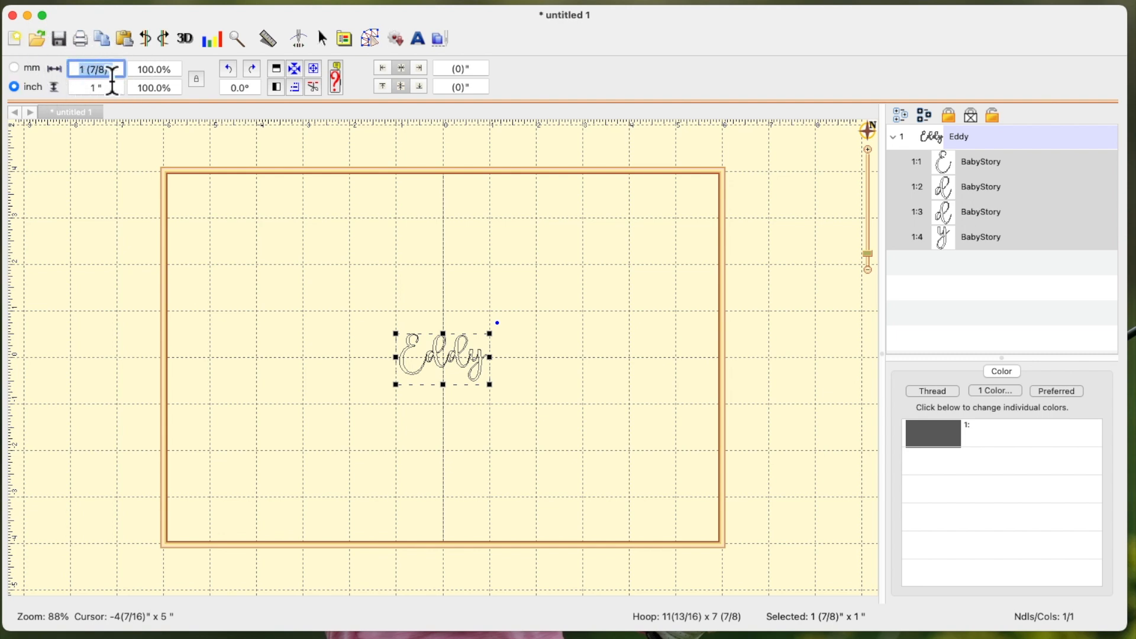
text(9)
key(Return)
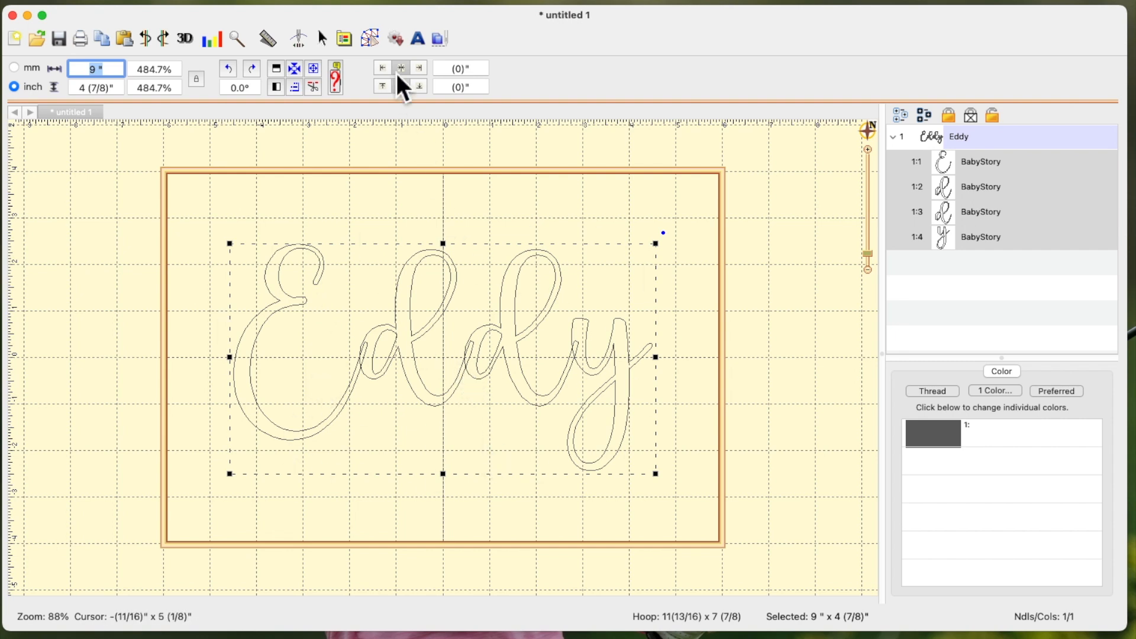
Apply a Run stitch to the outlines of the resized name artwork.
click(377, 40)
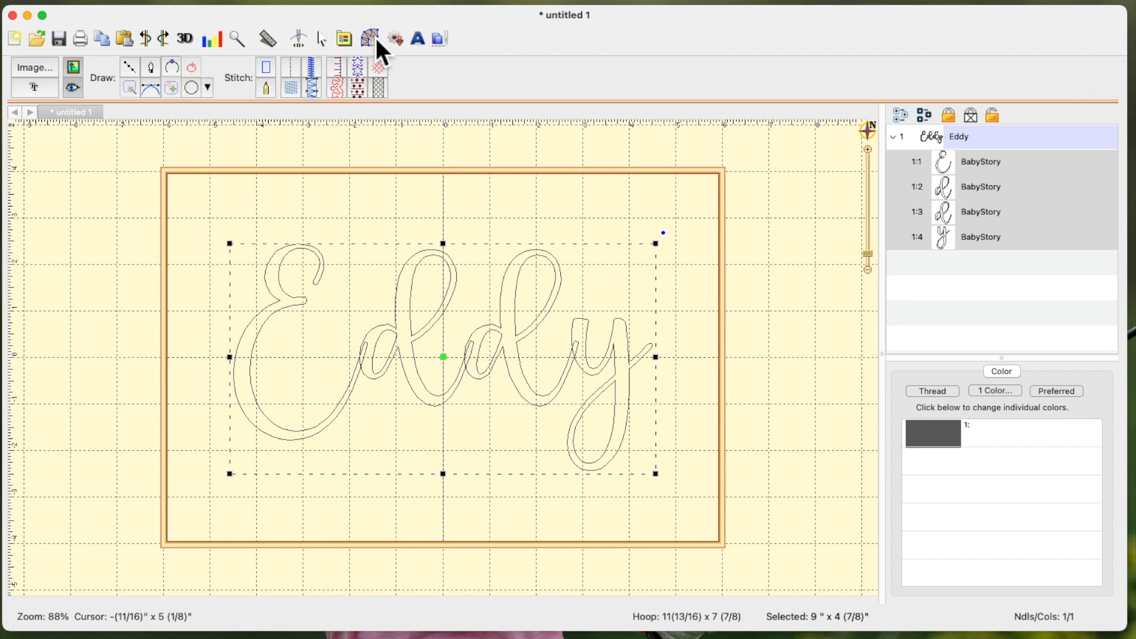
click(297, 72)
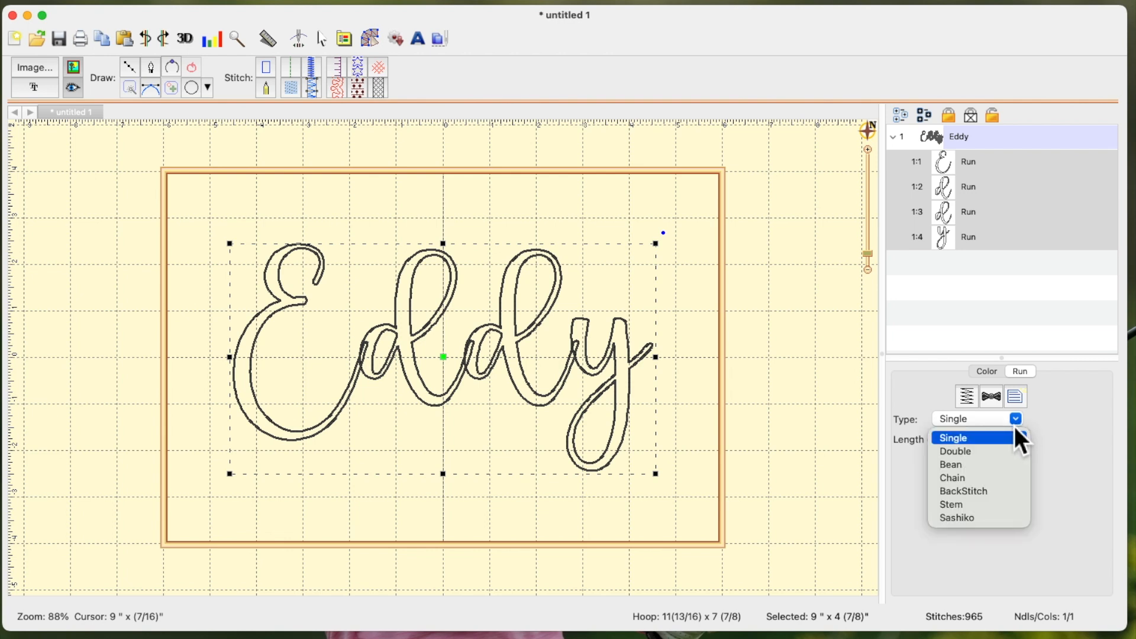
Try the Double, Bean and Chain run types on the name, return to Single, and open the stitch length adjustment.
click(978, 455)
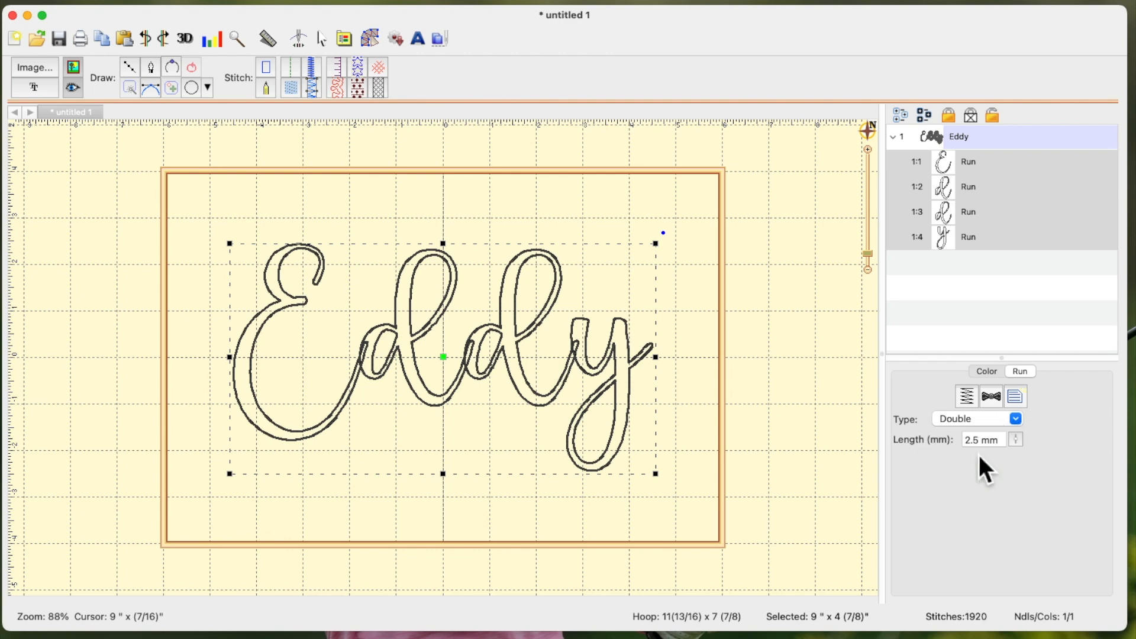
click(1013, 420)
click(966, 467)
click(1007, 419)
click(970, 479)
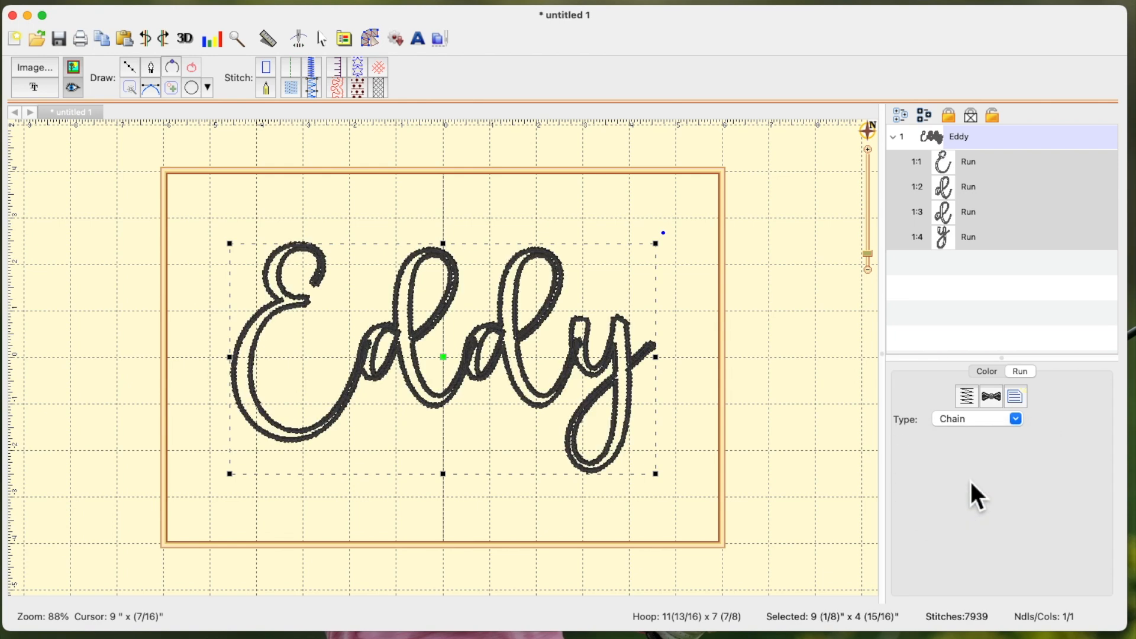
click(977, 419)
click(958, 439)
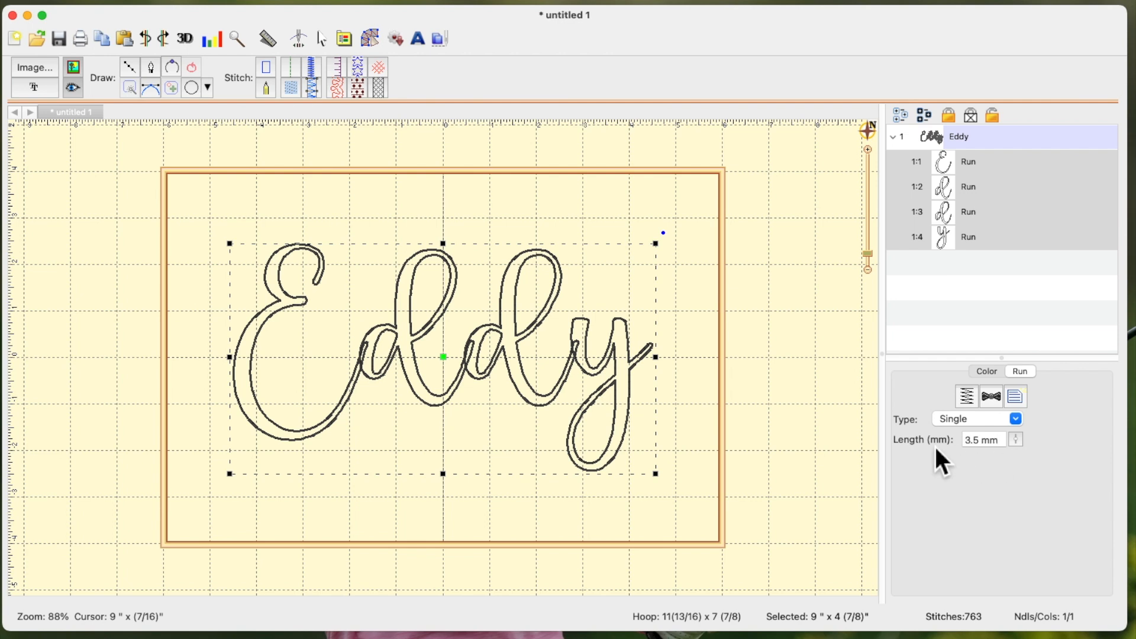
click(1019, 442)
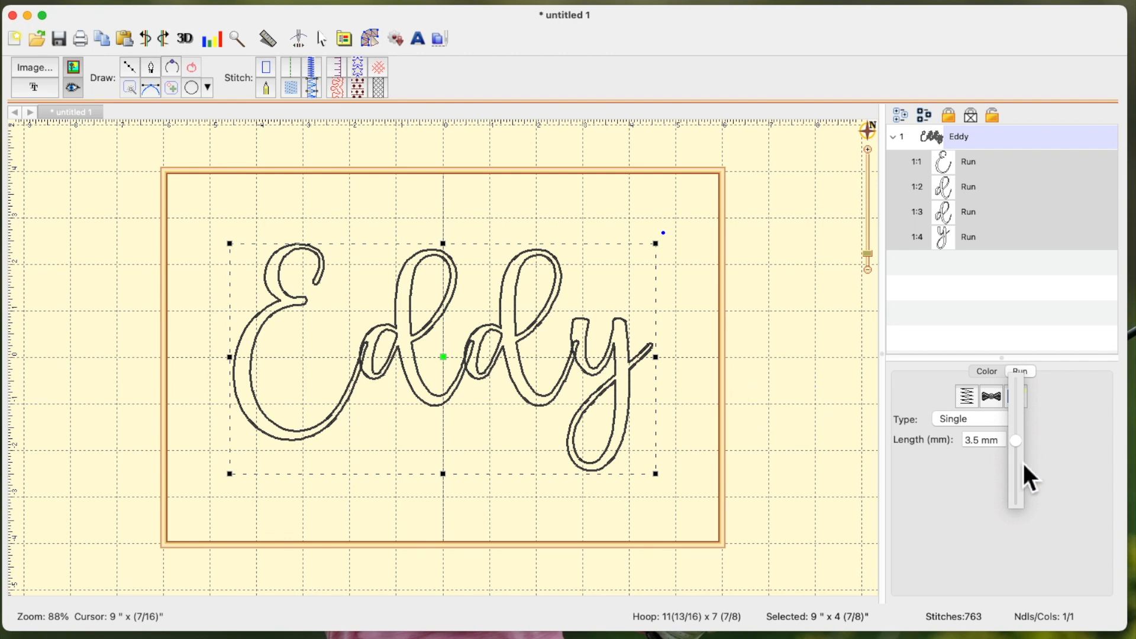
click(1000, 446)
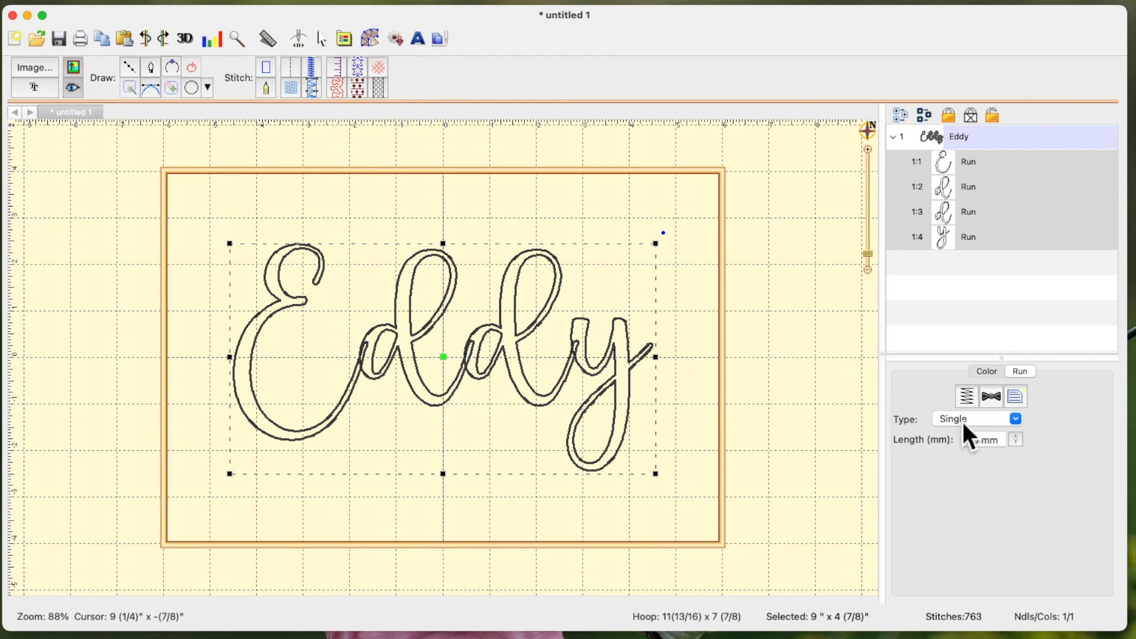
Change the name's outlines to a Satin Border stitch.
click(315, 74)
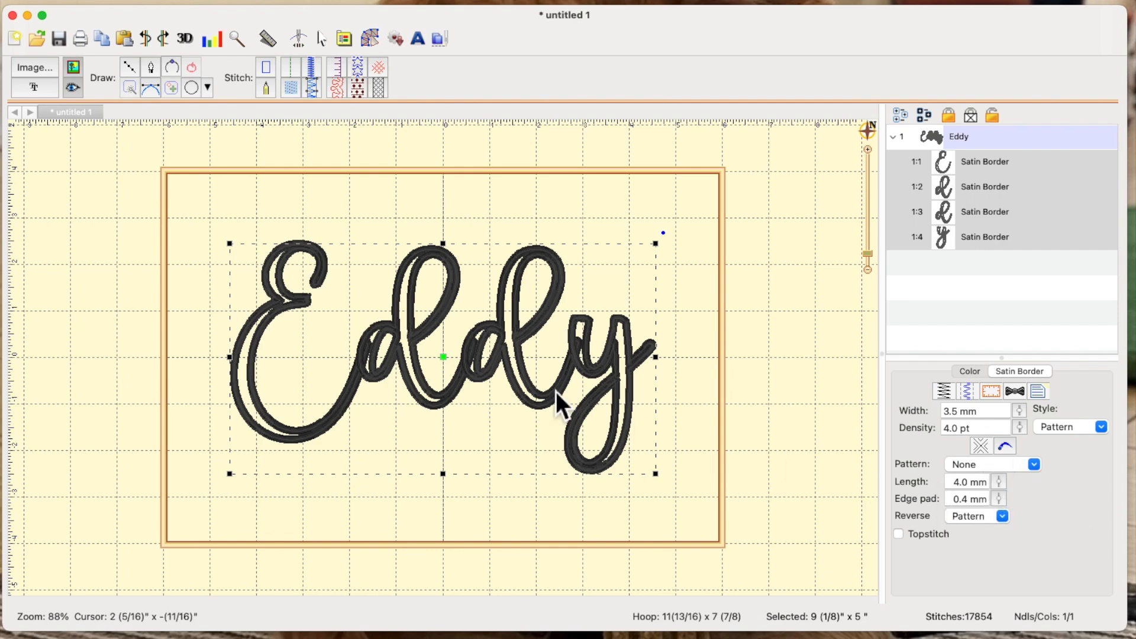
Try the Applique stitch type on the name, and switch its letters to a Fill stitch.
click(342, 69)
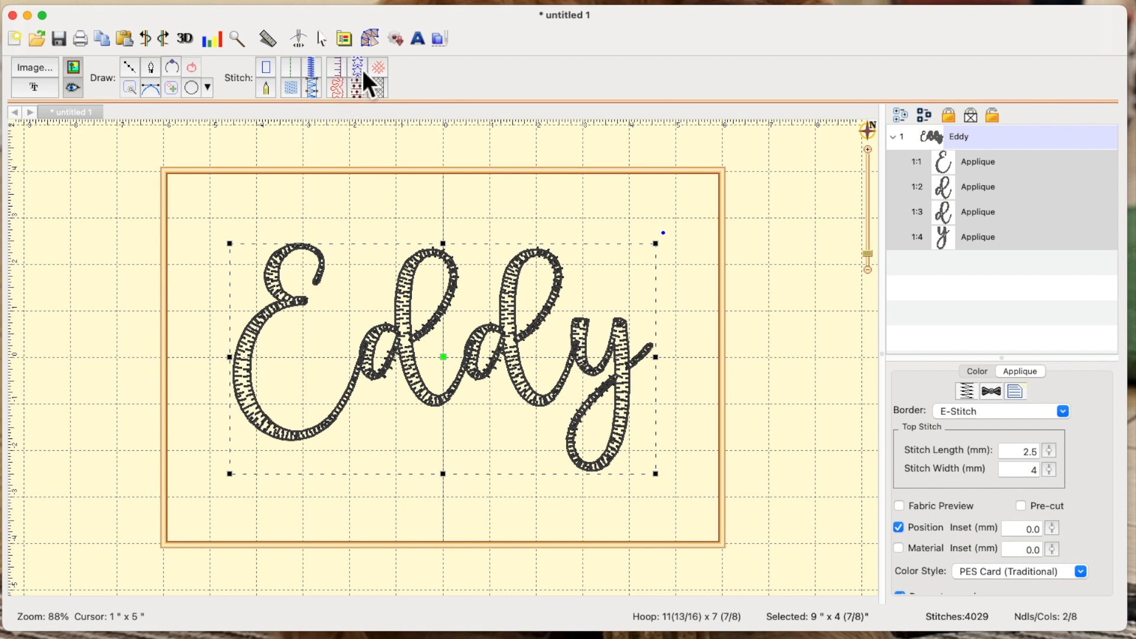
click(296, 91)
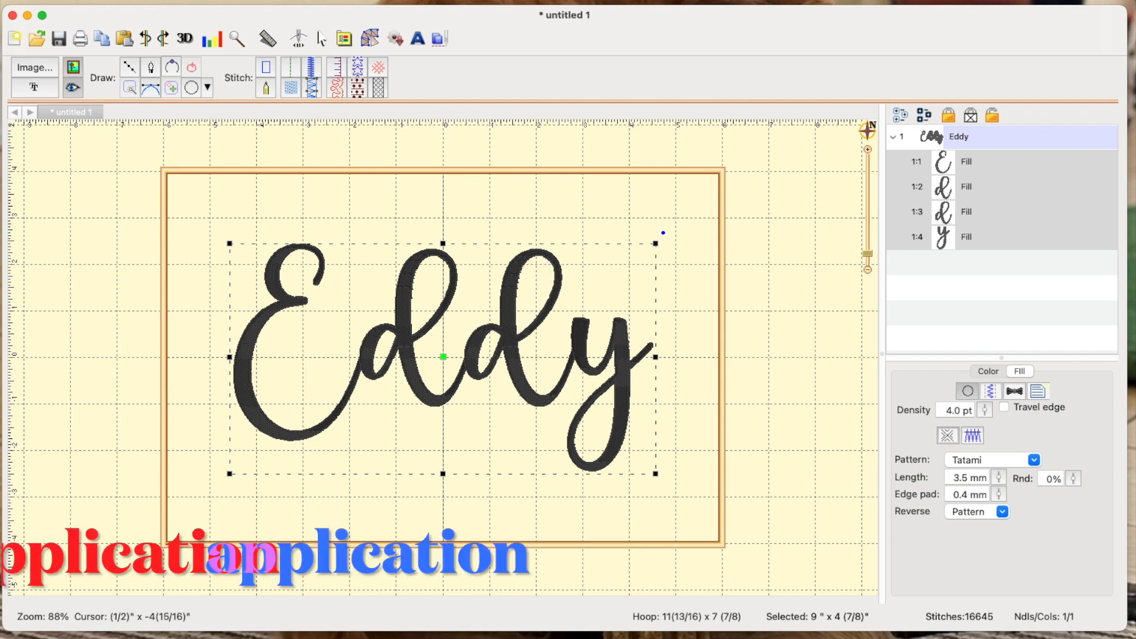
Fit the design to the hoop view and convert the name's letters to the Column satin stitch type.
key(super+minus)
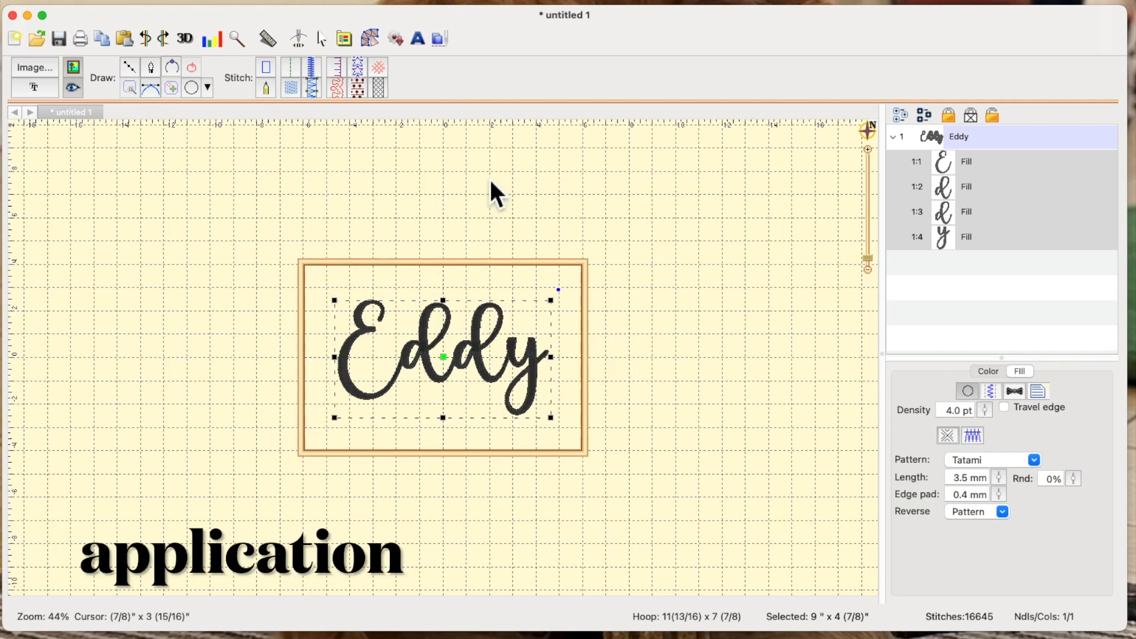
click(867, 129)
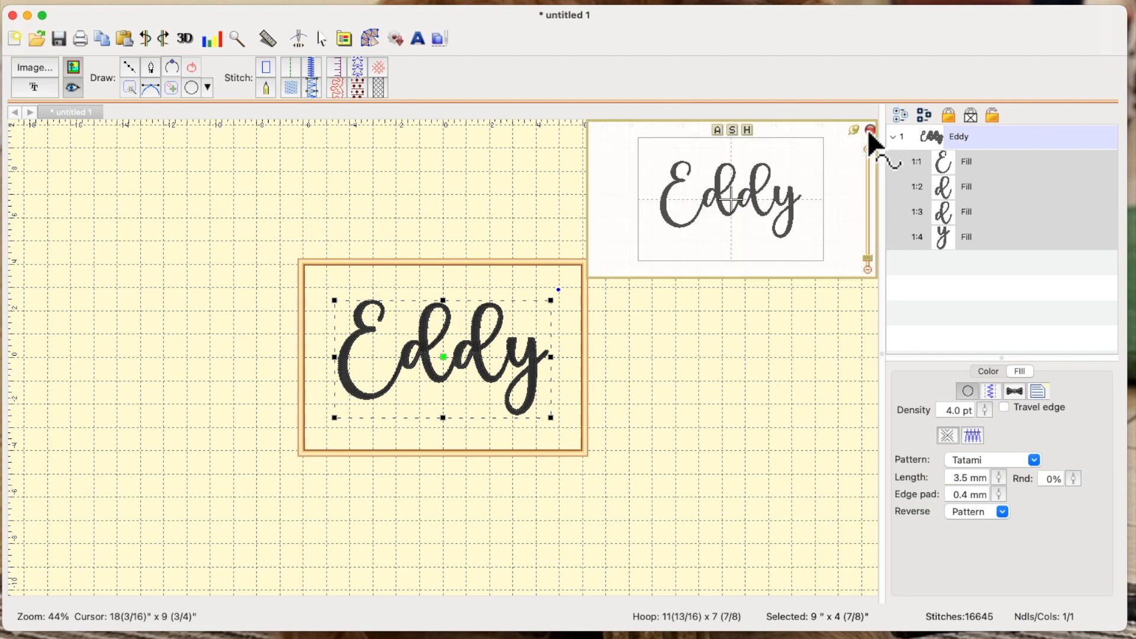
click(745, 129)
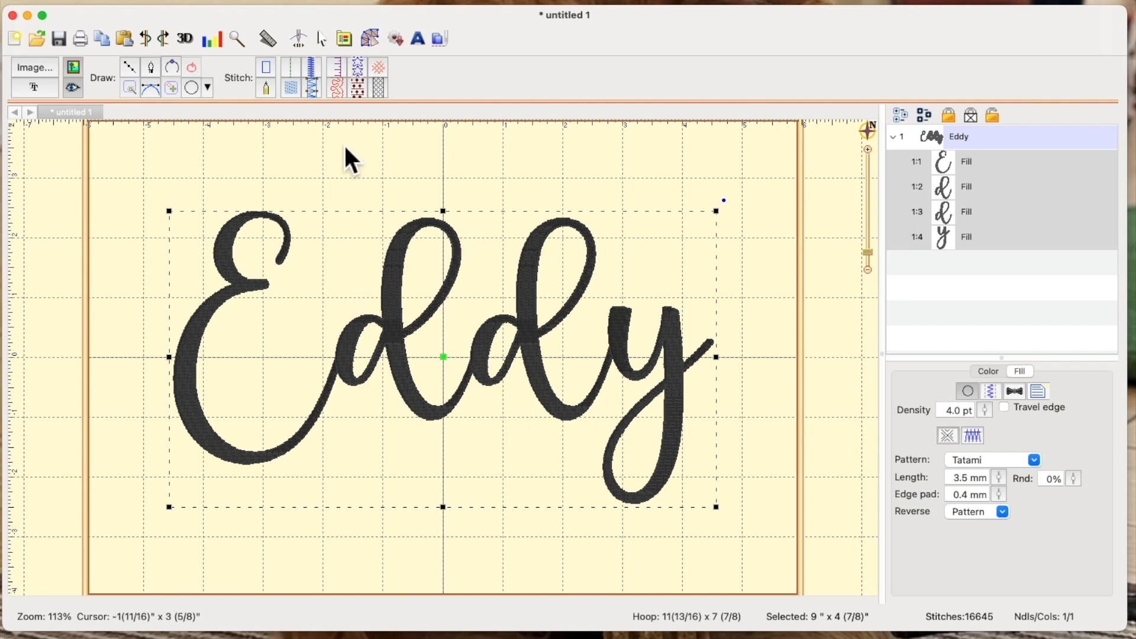
click(319, 87)
click(616, 168)
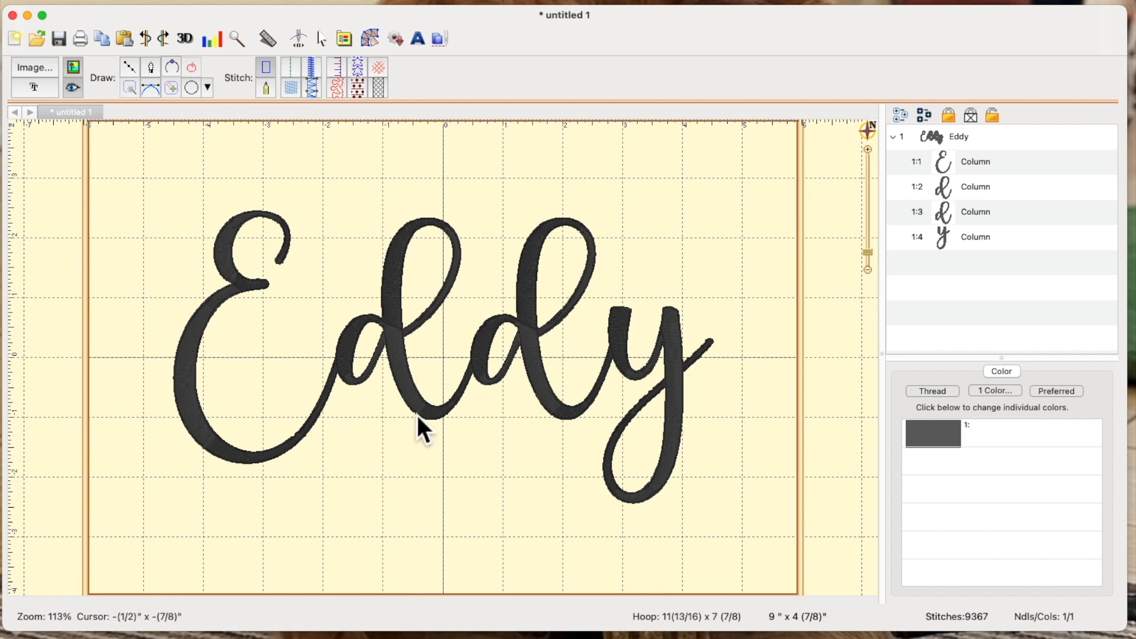
Move the first d, the second d and the y slightly left to tighten the joins between the letters of the name.
click(400, 323)
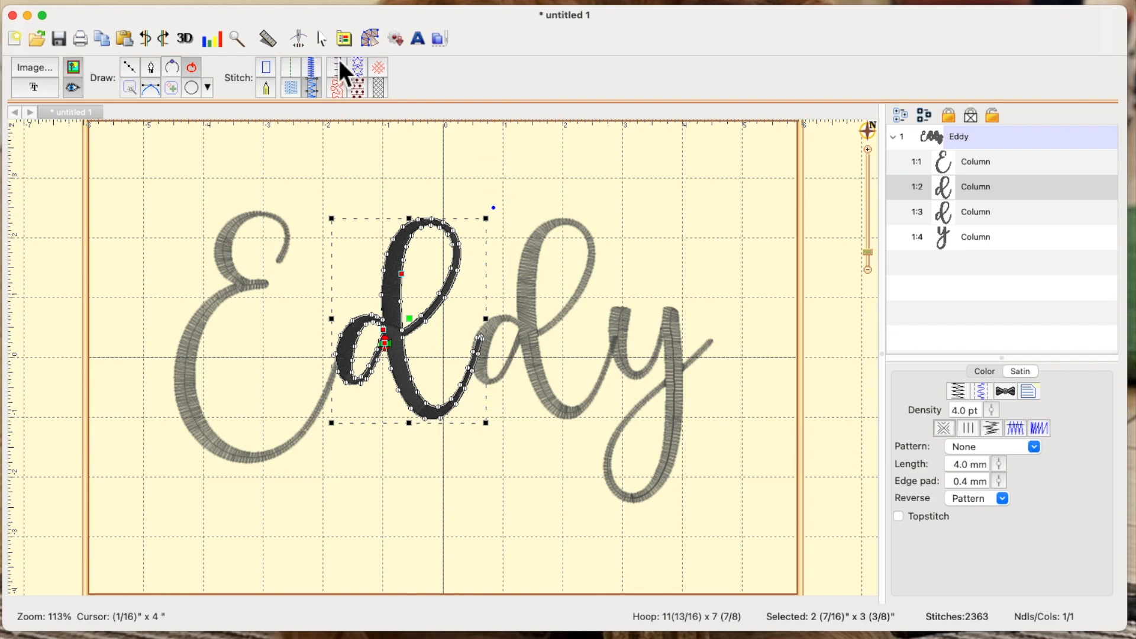
click(326, 41)
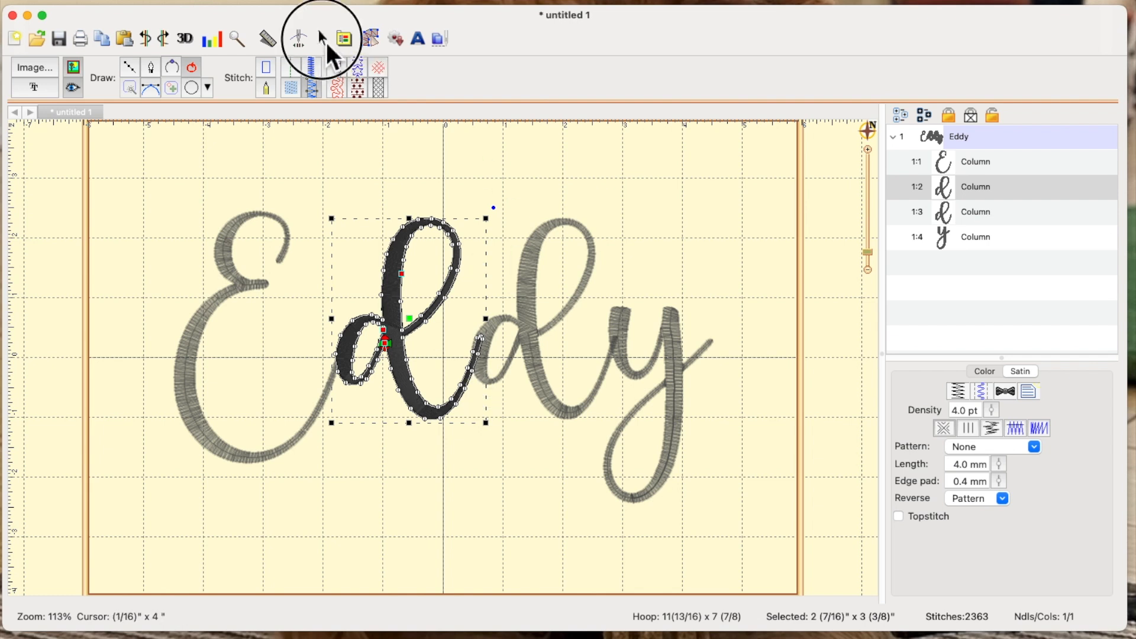
click(708, 244)
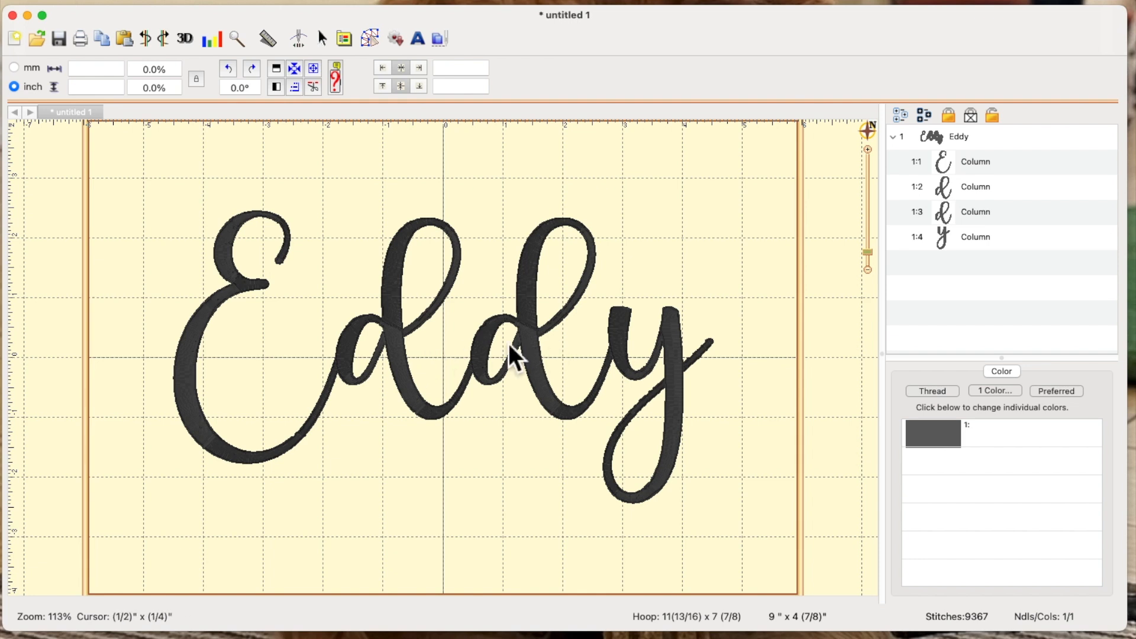
click(400, 332)
drag(400, 332, 395, 332)
click(534, 327)
drag(534, 327, 527, 329)
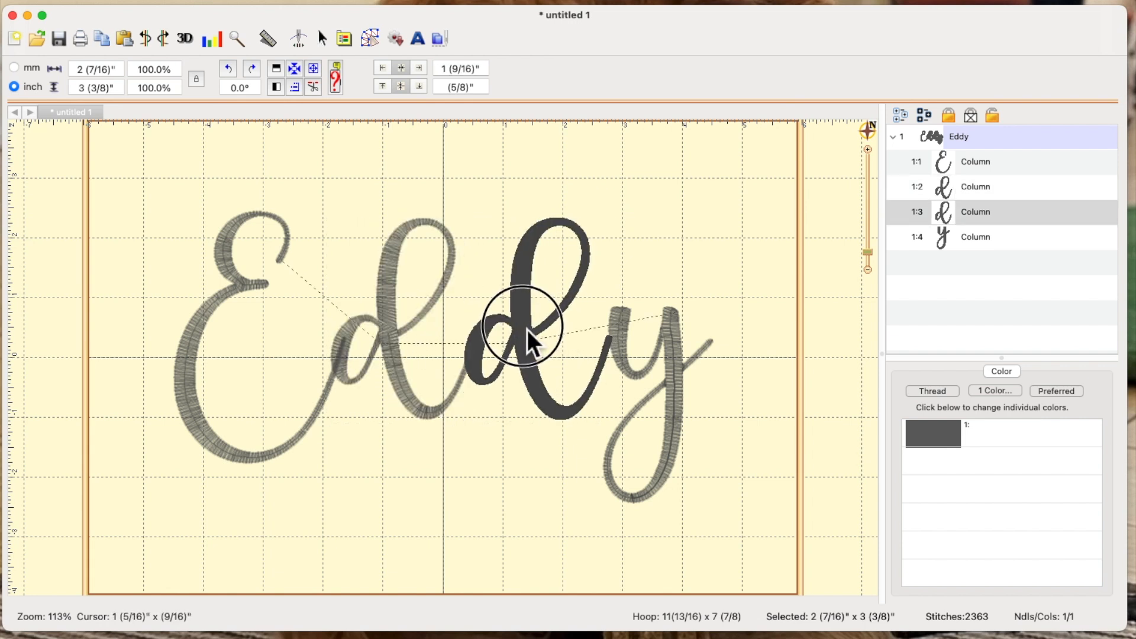
click(673, 339)
drag(673, 339, 659, 358)
click(717, 375)
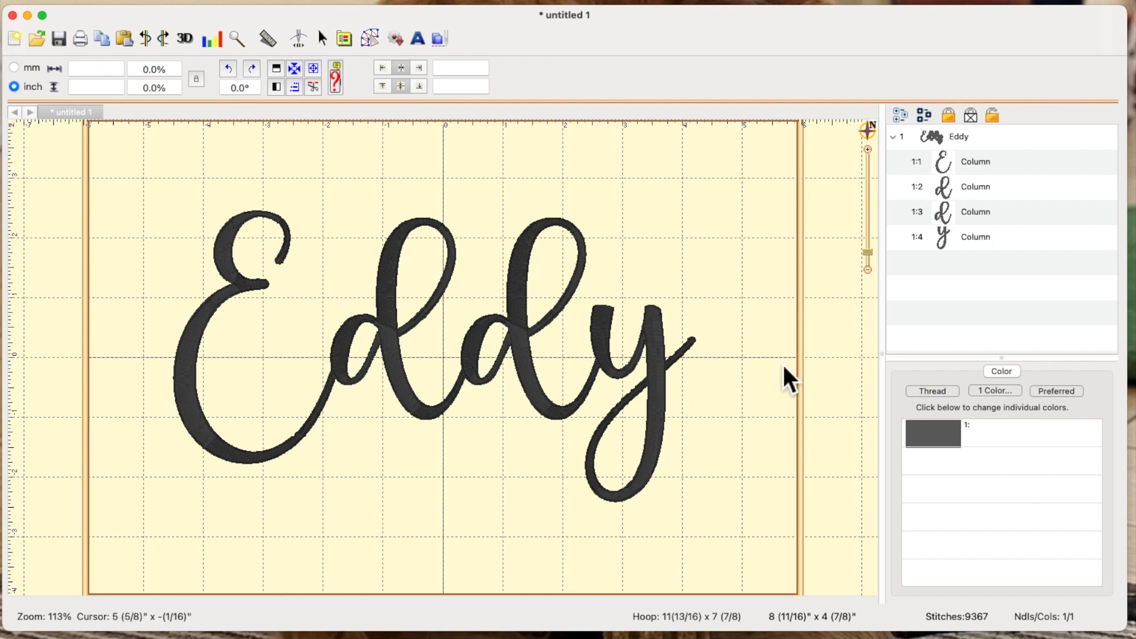
Turn on the display of jumps between the letters and return to the digitizing mode.
click(156, 1)
mouse_move(195, 1)
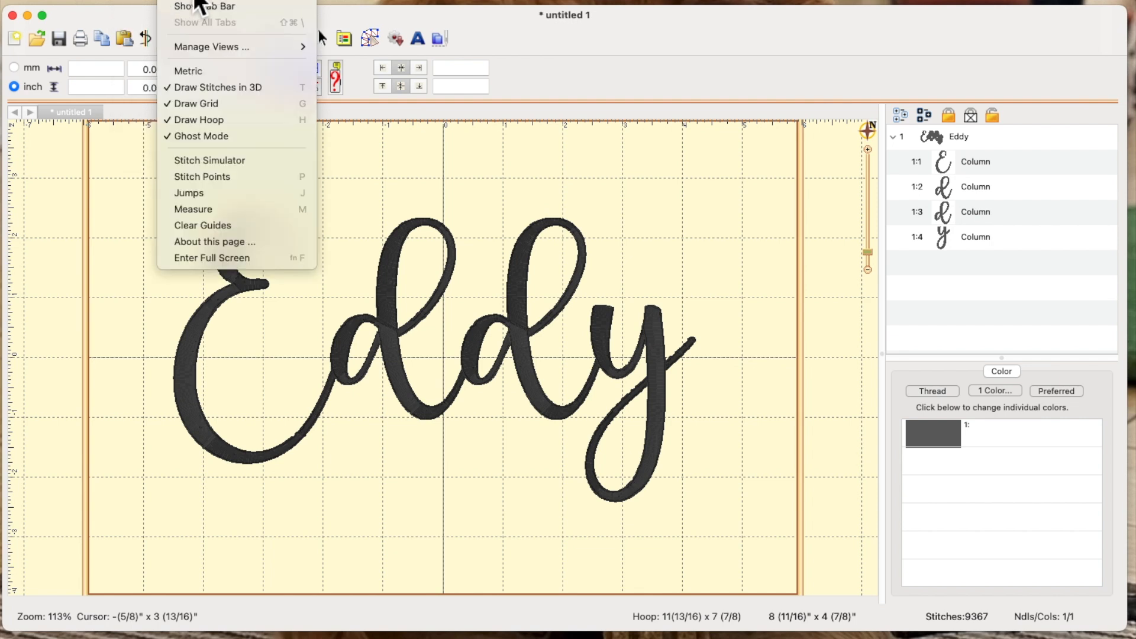
click(200, 196)
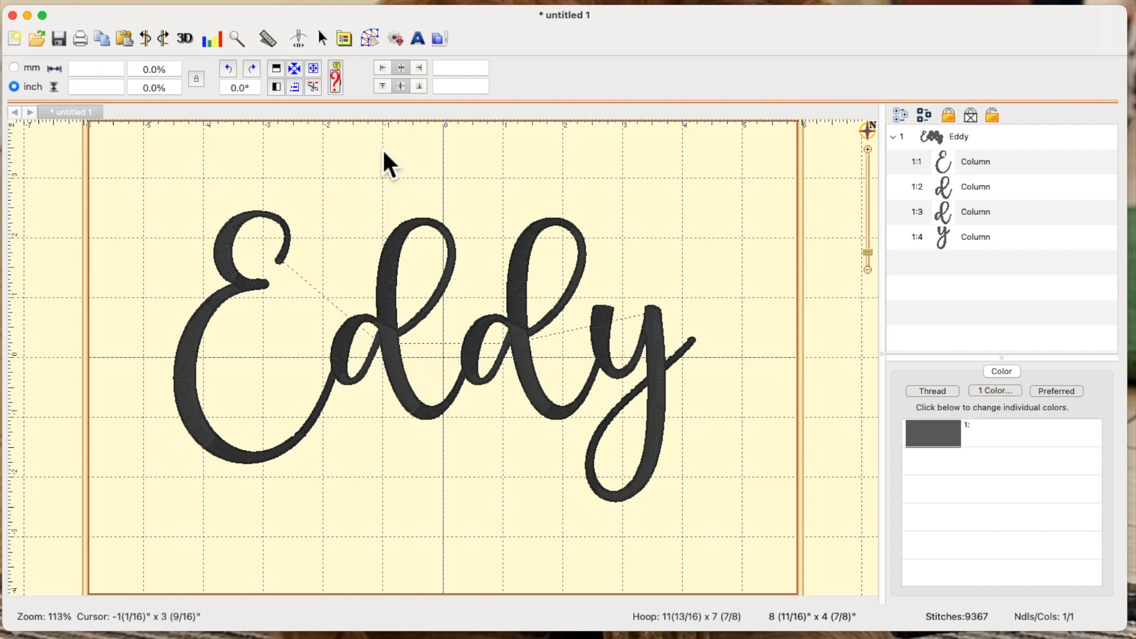
click(375, 37)
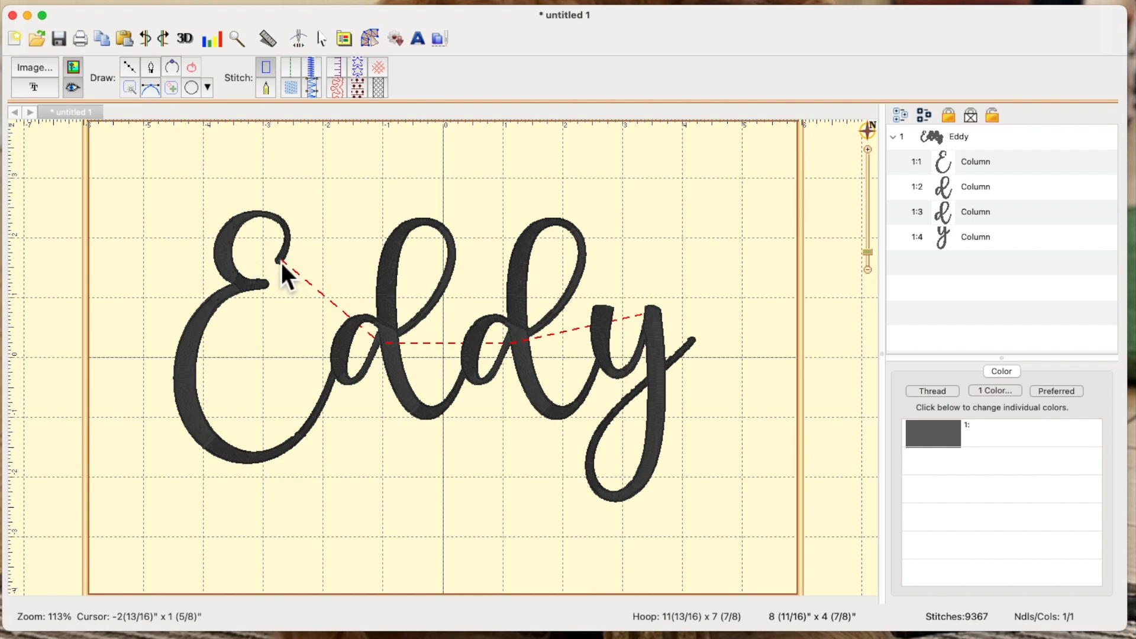
Play the stitch simulator at a slightly faster speed to examine the stitching order of the letters and their jumps.
click(301, 40)
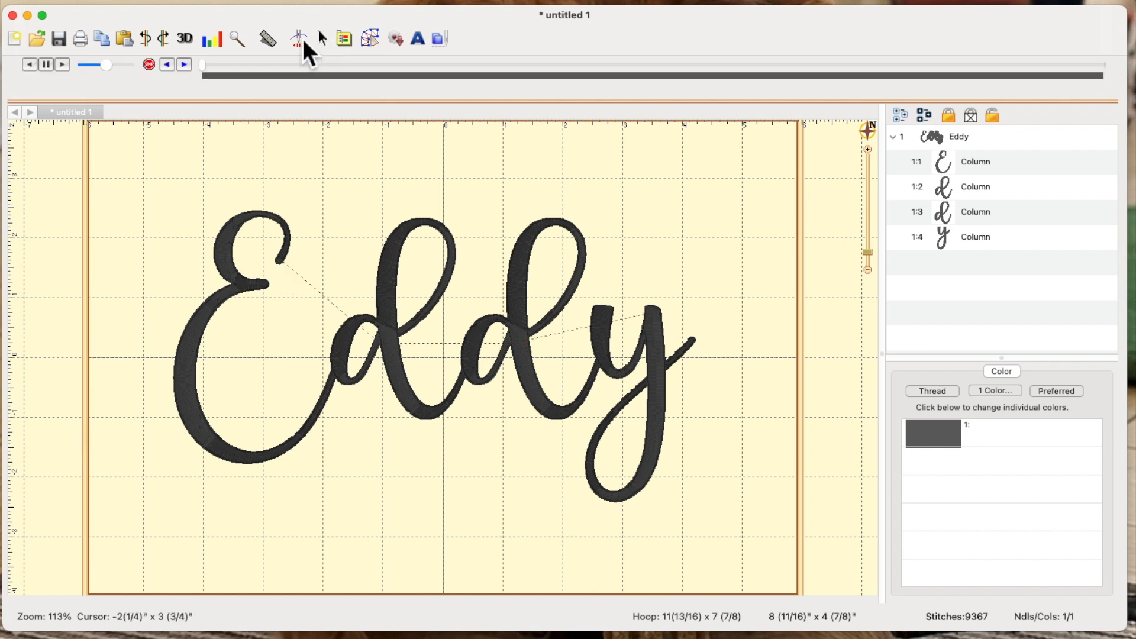
drag(106, 65, 115, 65)
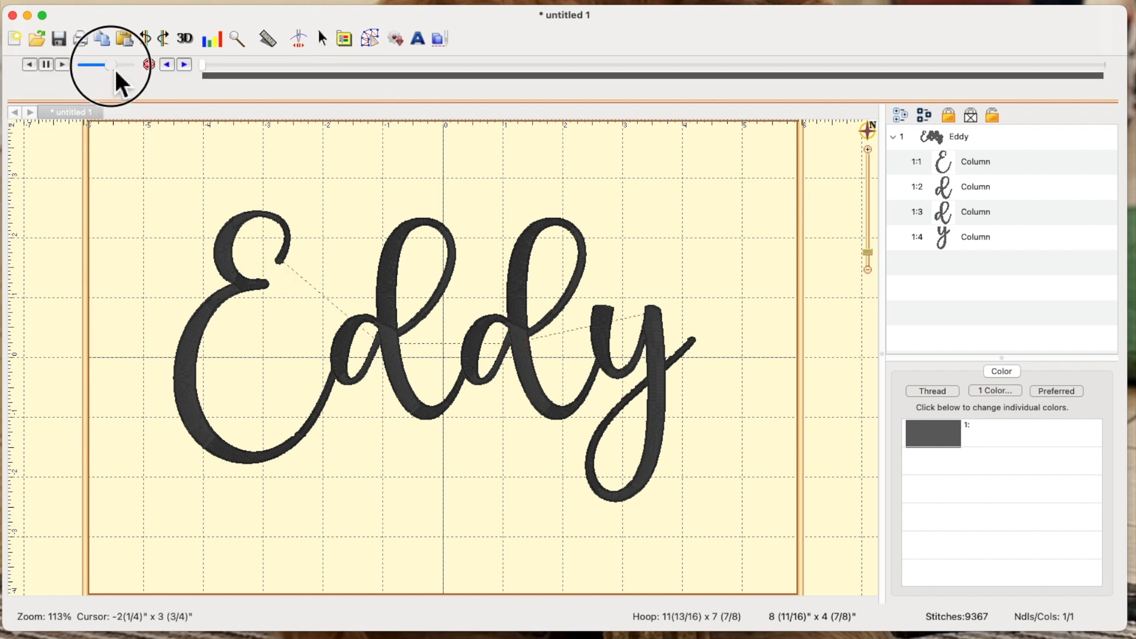
click(66, 69)
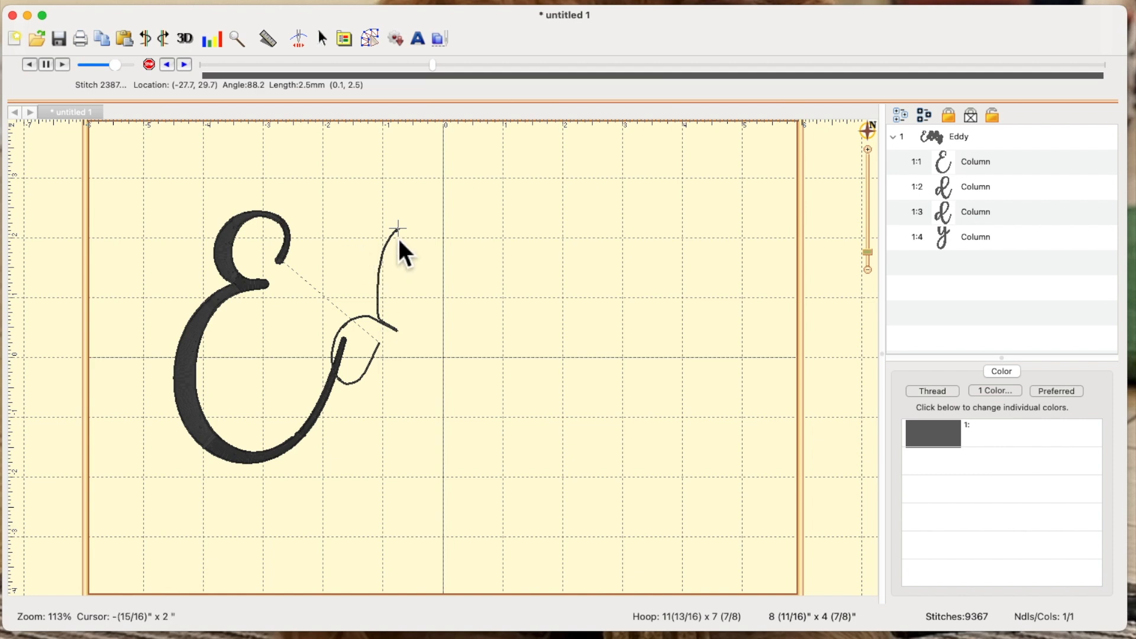
click(373, 40)
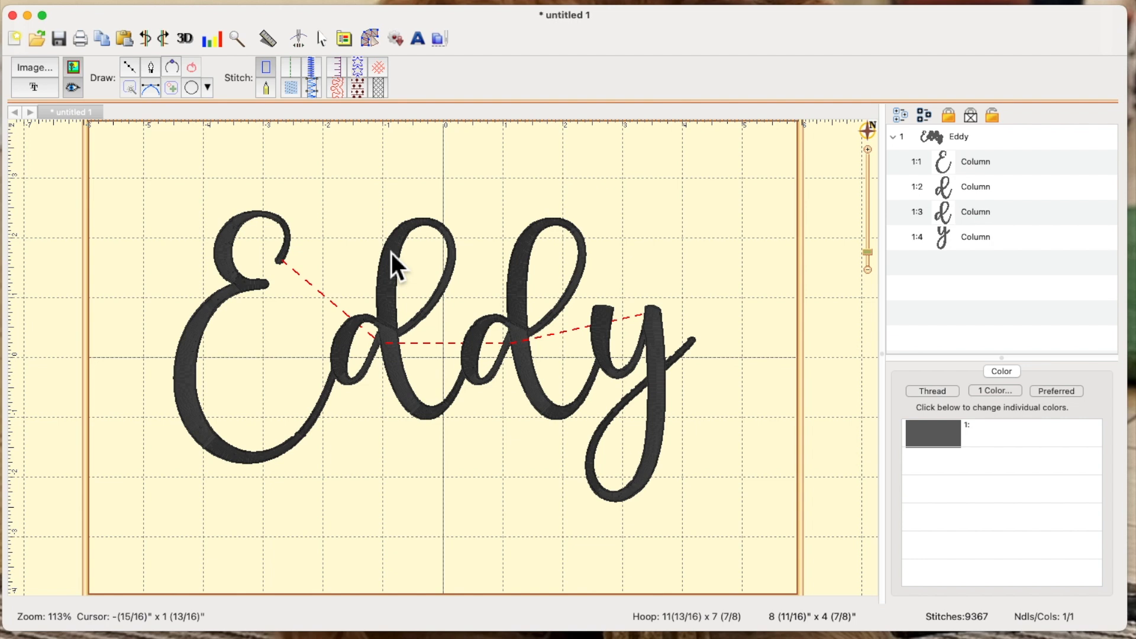
Move the first d's start point up to the outer edge of its stem and replay the stitch simulation.
click(394, 274)
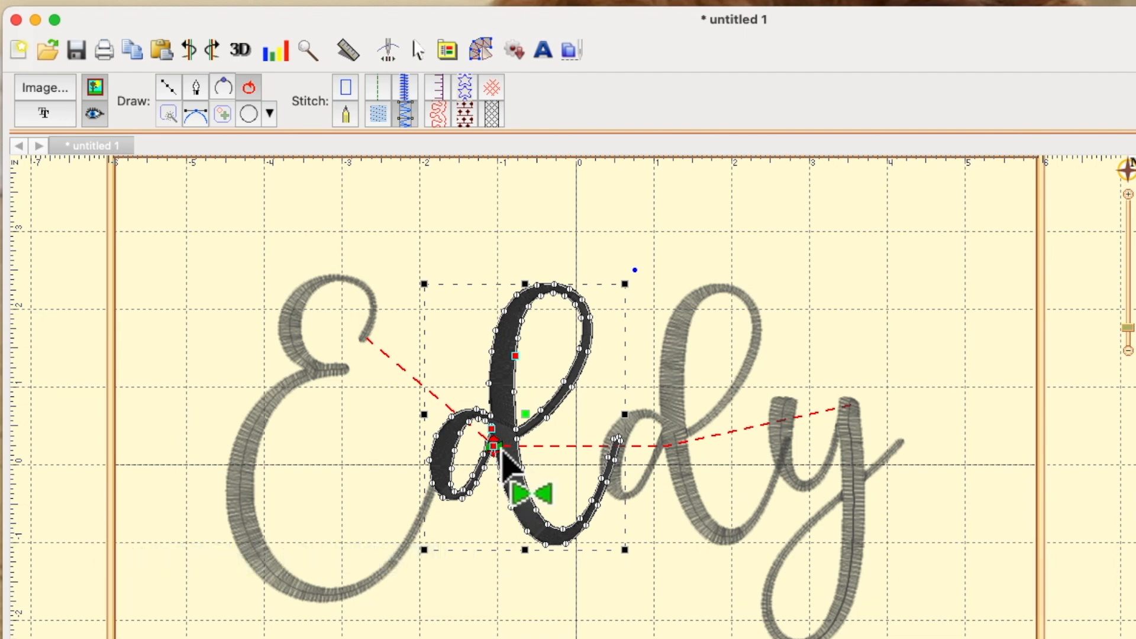
drag(501, 448, 496, 335)
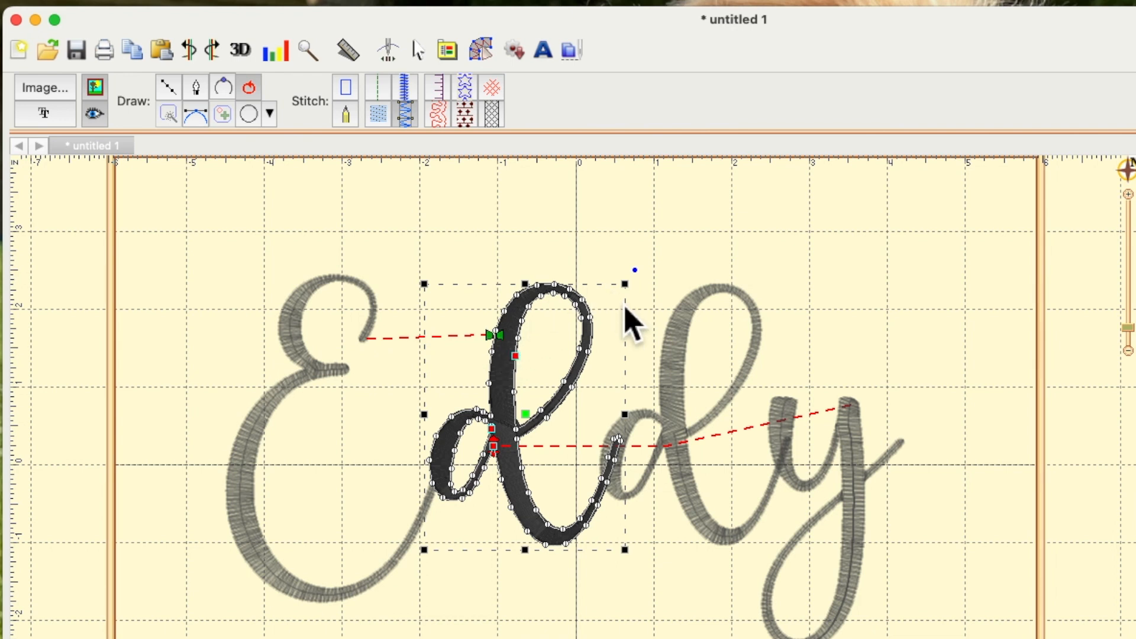
click(394, 53)
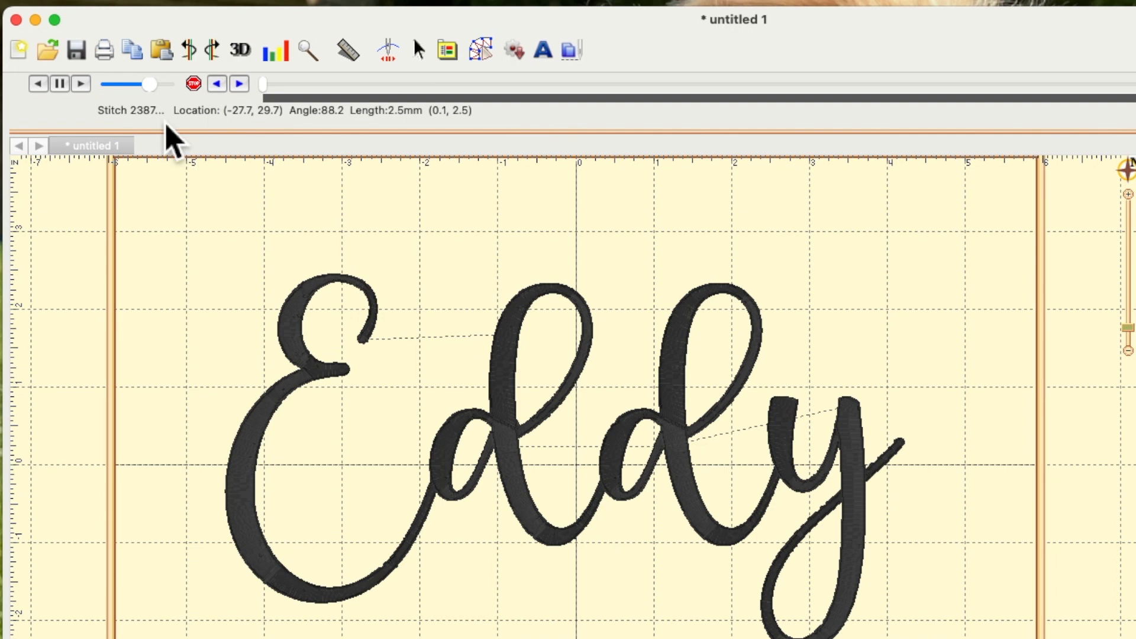
click(81, 83)
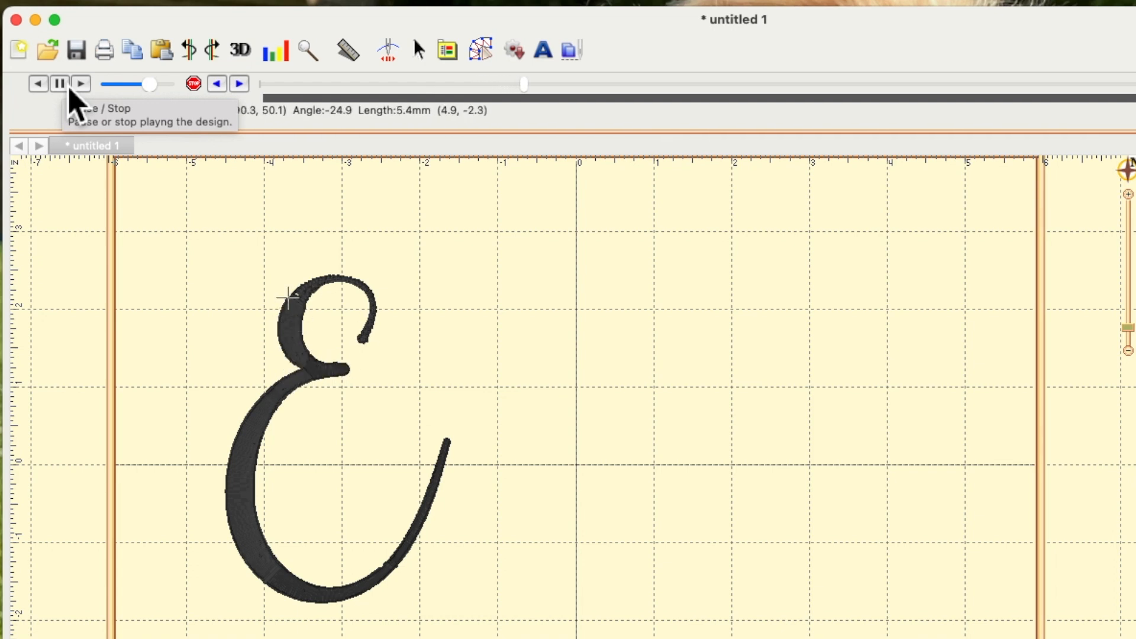
click(68, 86)
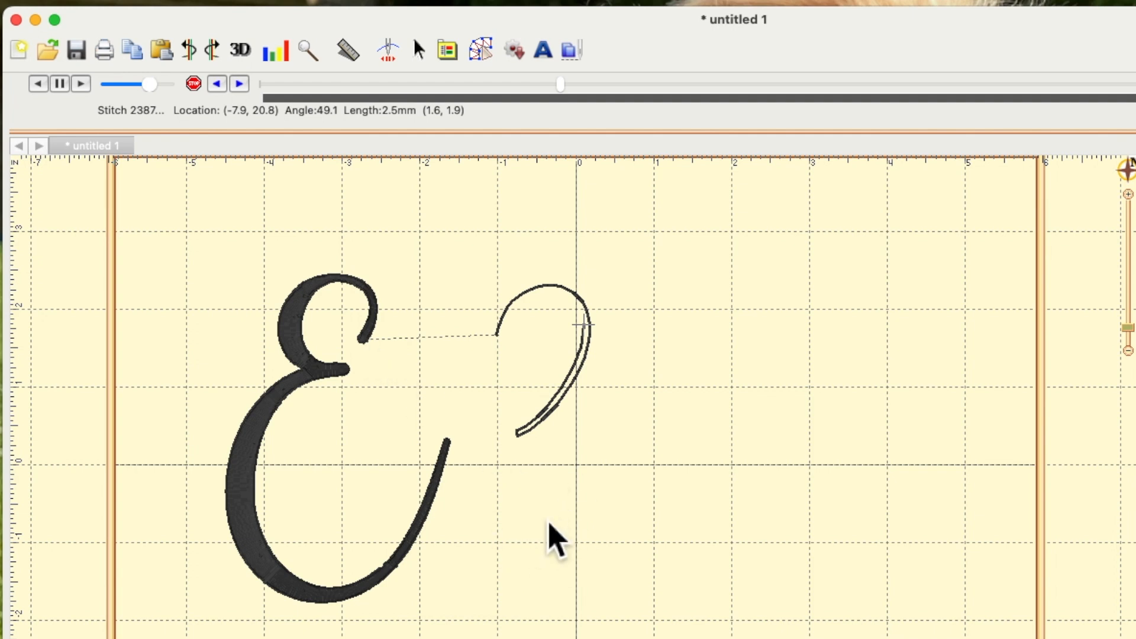
click(481, 51)
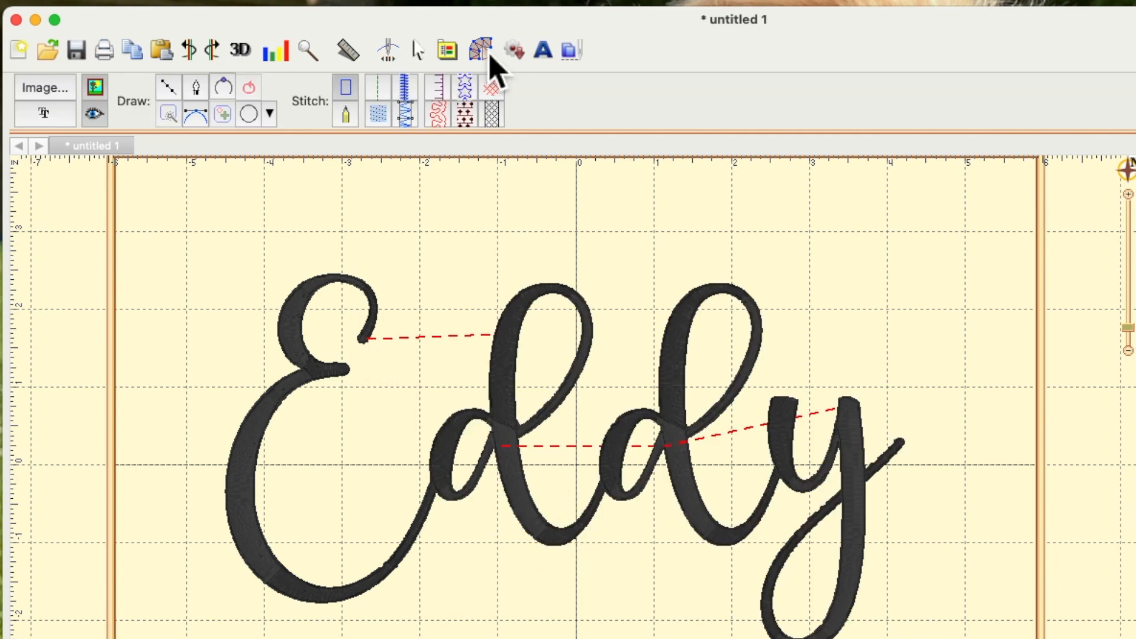
Move the start point of the second d up near the top of its stem.
click(510, 444)
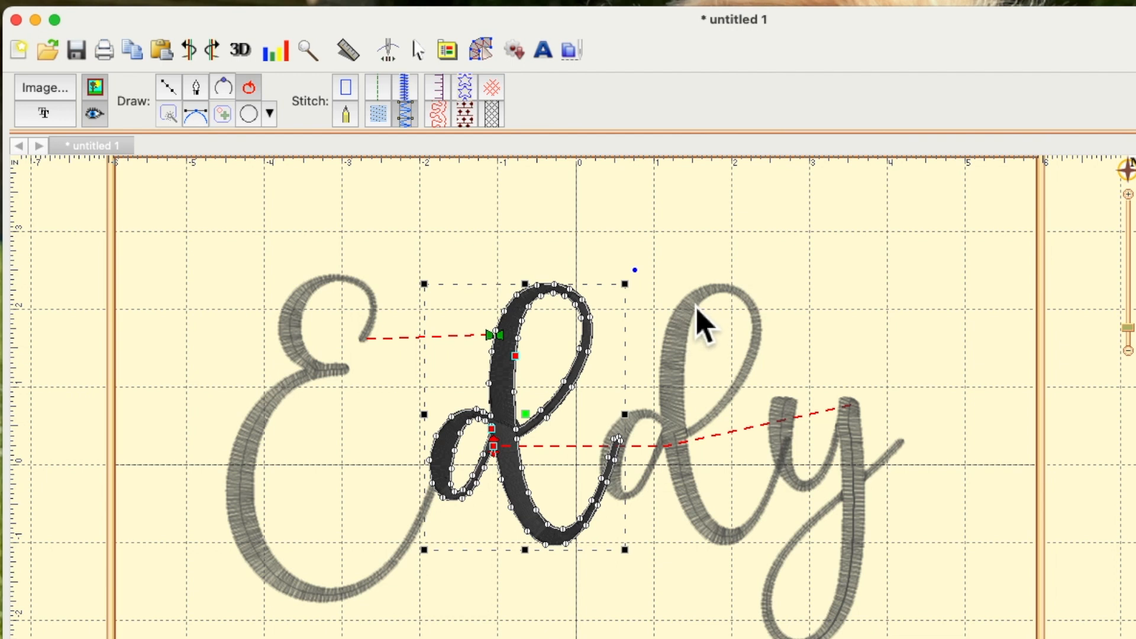
click(681, 356)
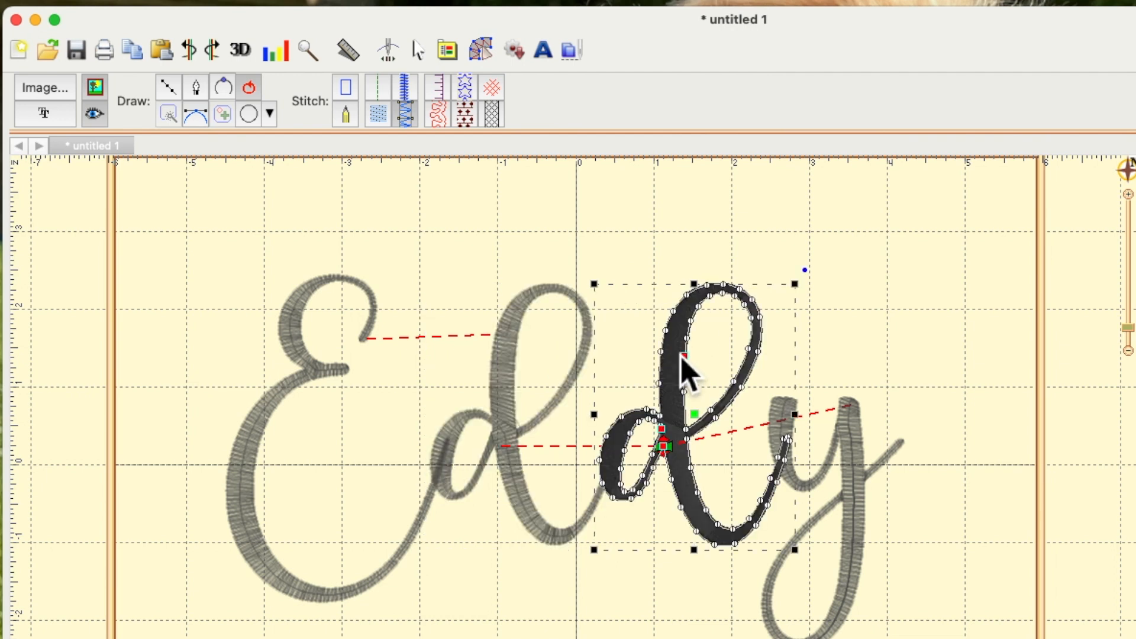
click(672, 450)
drag(672, 451, 684, 305)
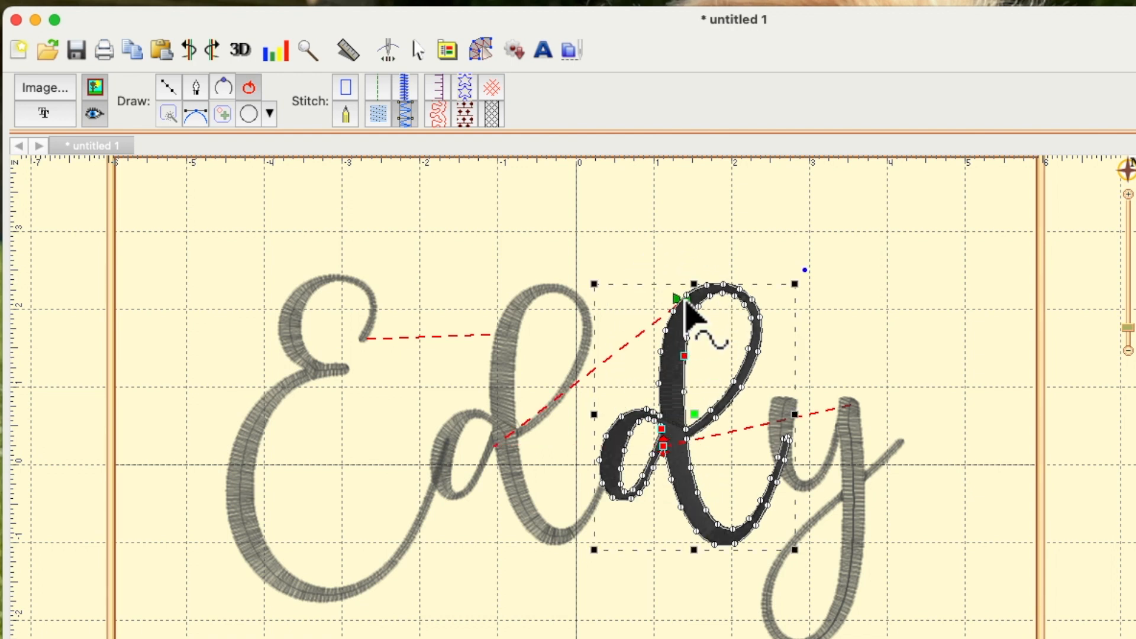
click(932, 356)
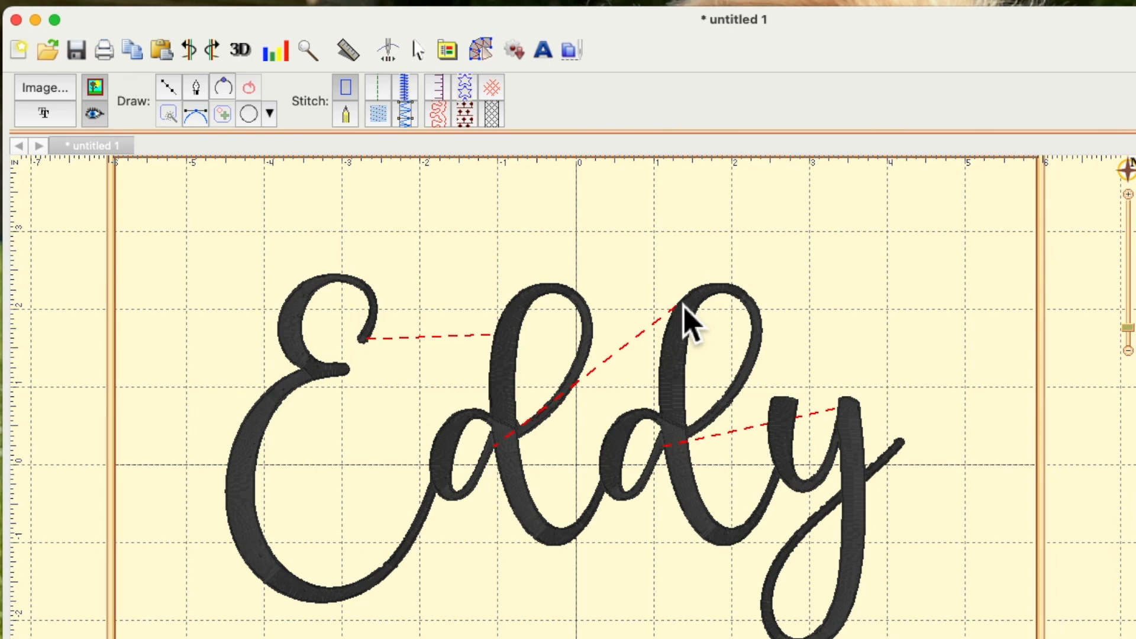
Select the entire stitched name and delete it from the design.
click(422, 53)
drag(166, 200, 1003, 638)
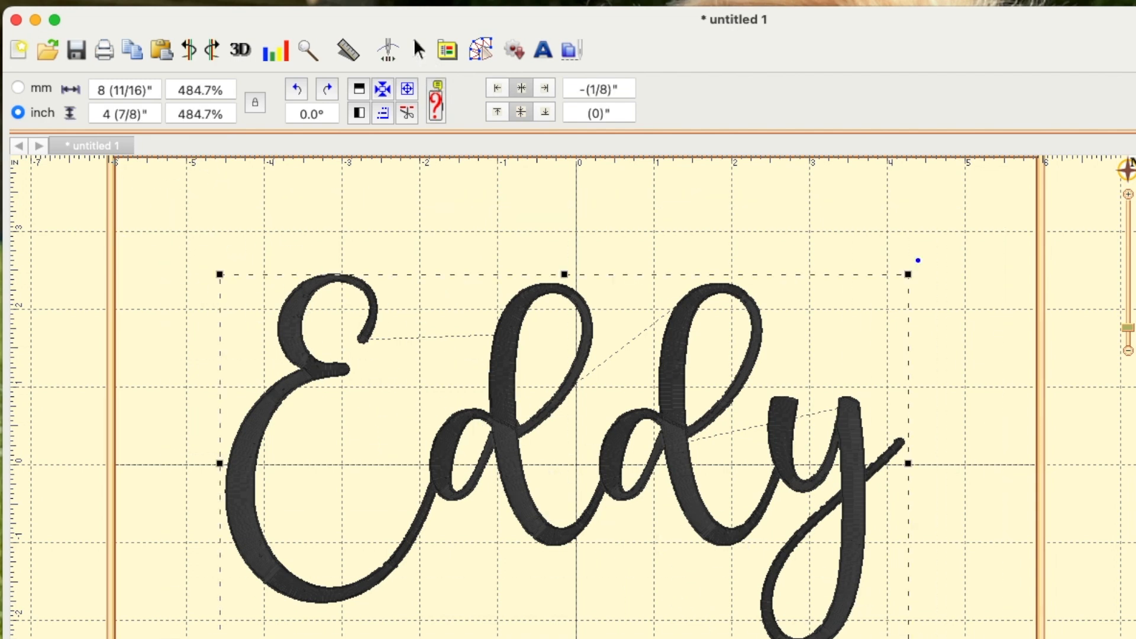
key(Delete)
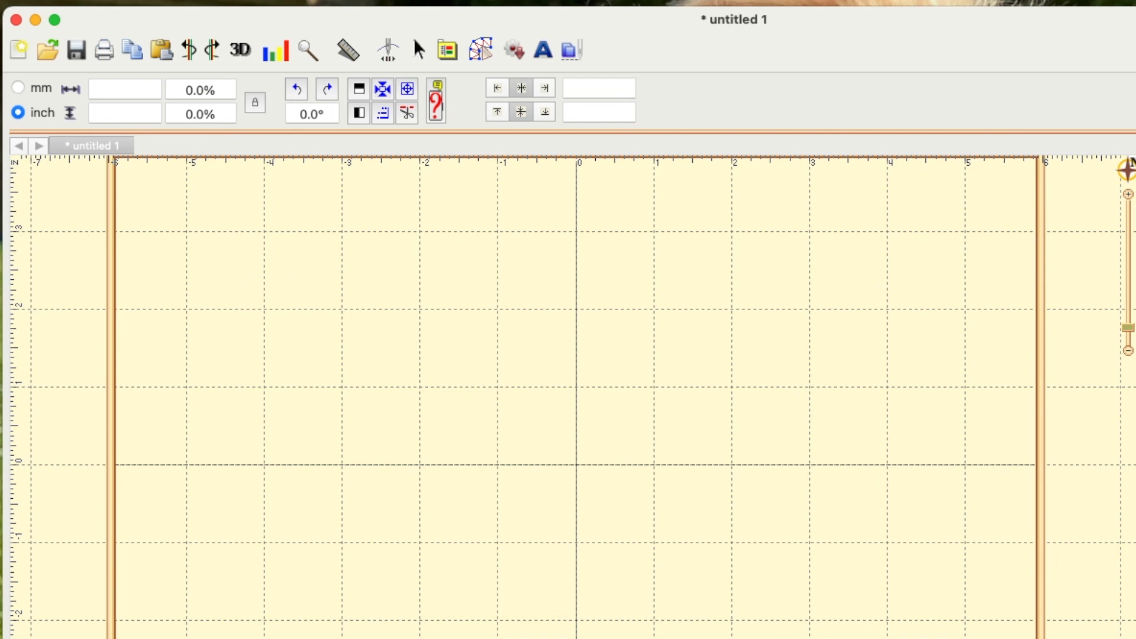
Create TrueType outline lettering of the first name in the BFC Sweet Sugar typeface.
click(481, 50)
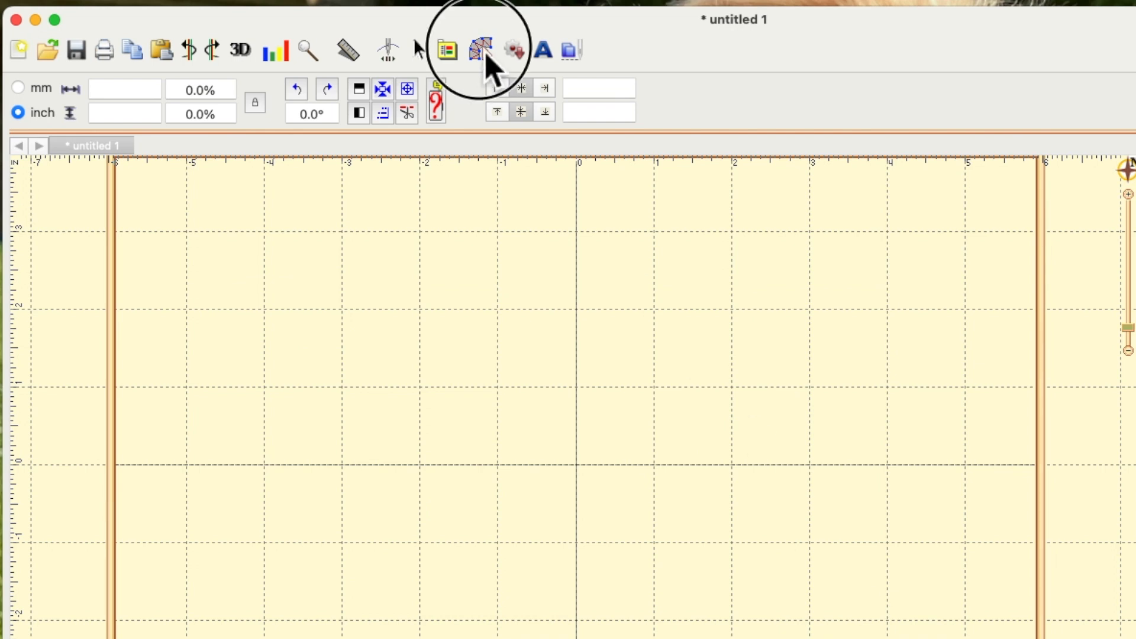
click(54, 119)
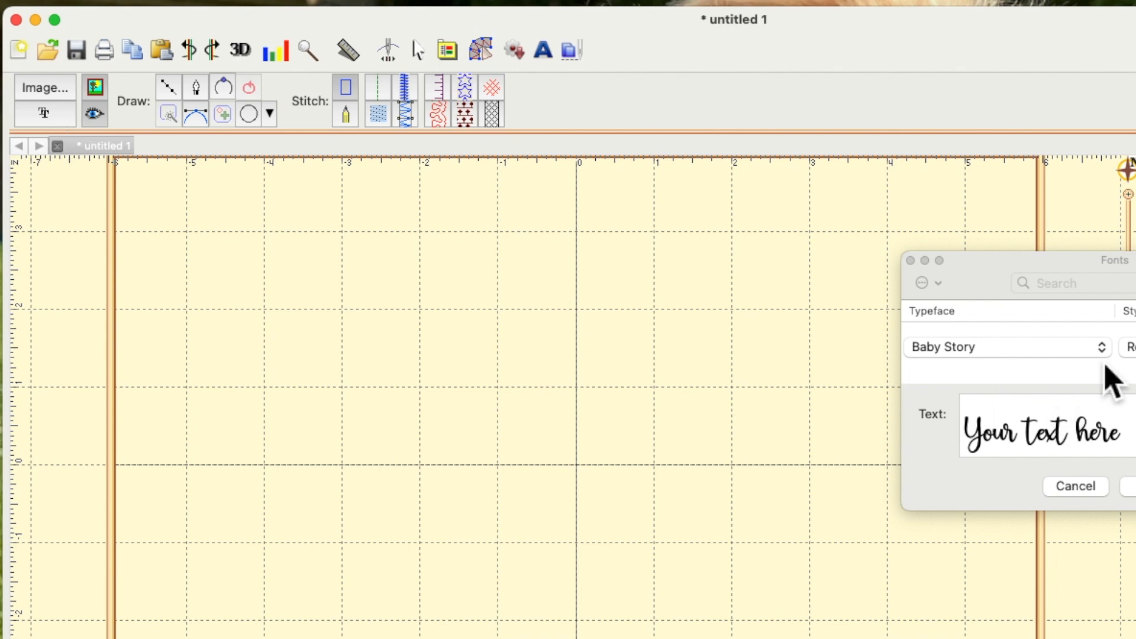
click(1103, 351)
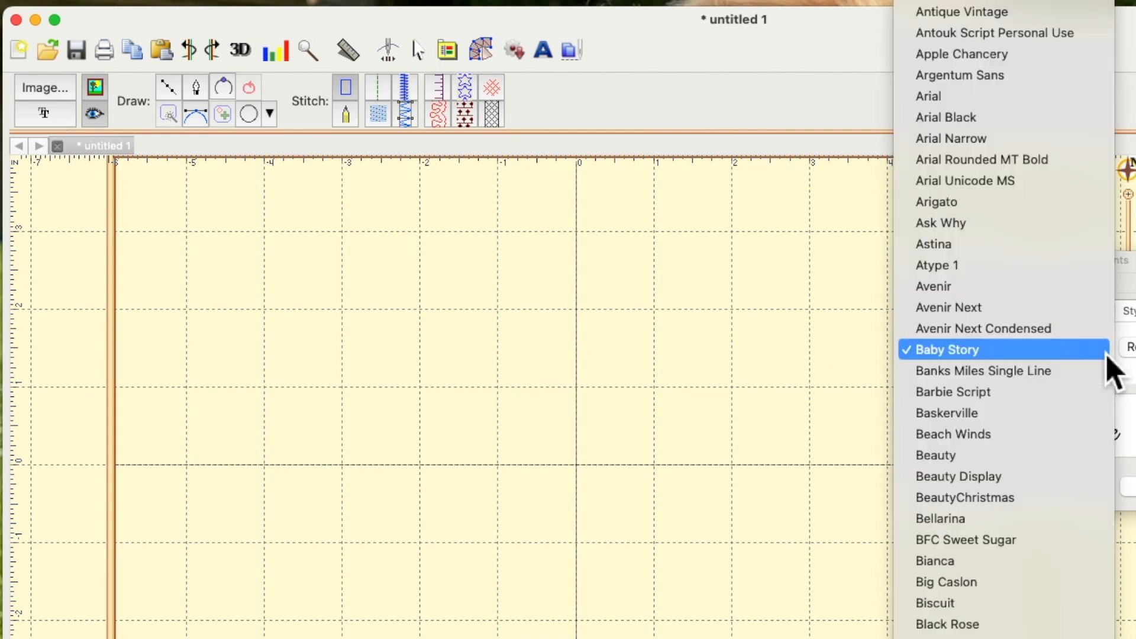
click(1014, 540)
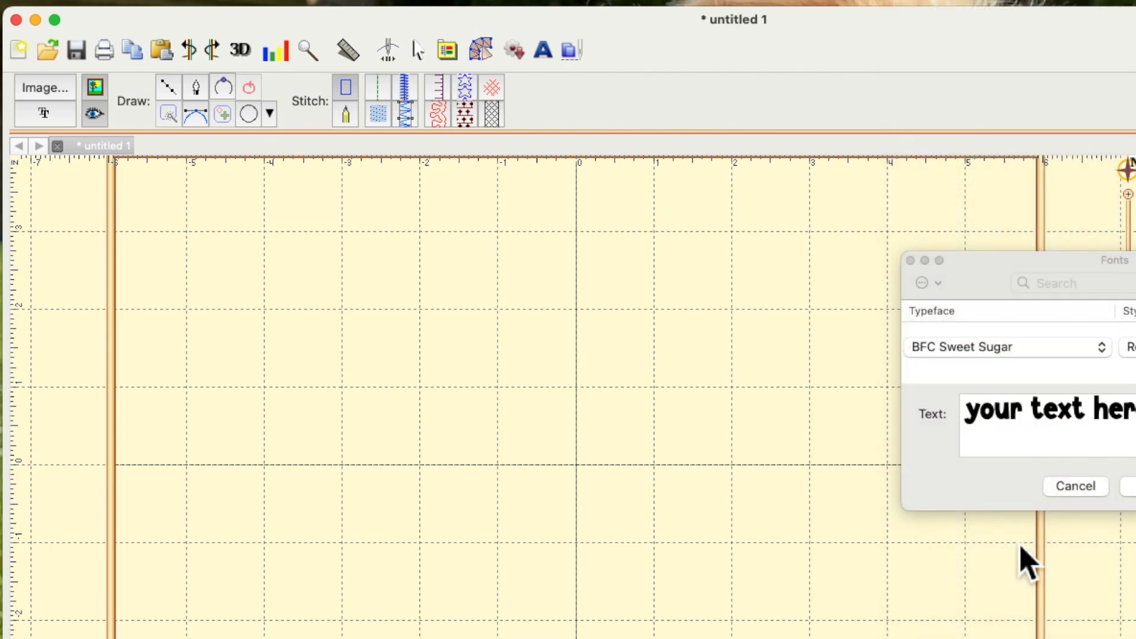
click(1135, 409)
double_click(1135, 409)
drag(1132, 408, 968, 414)
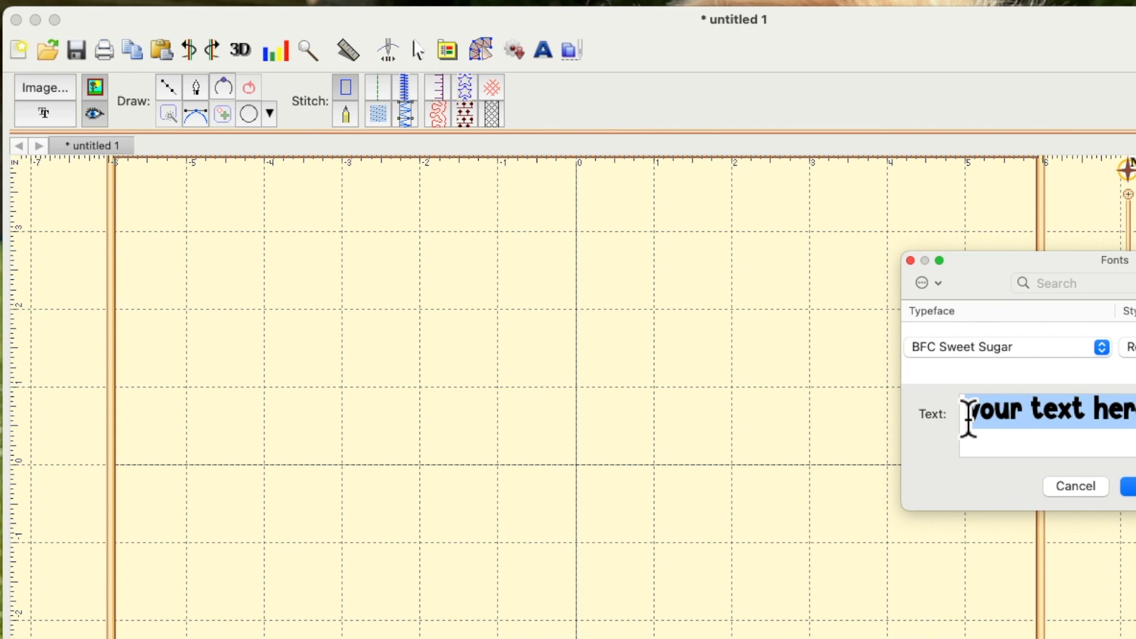
text(eddy)
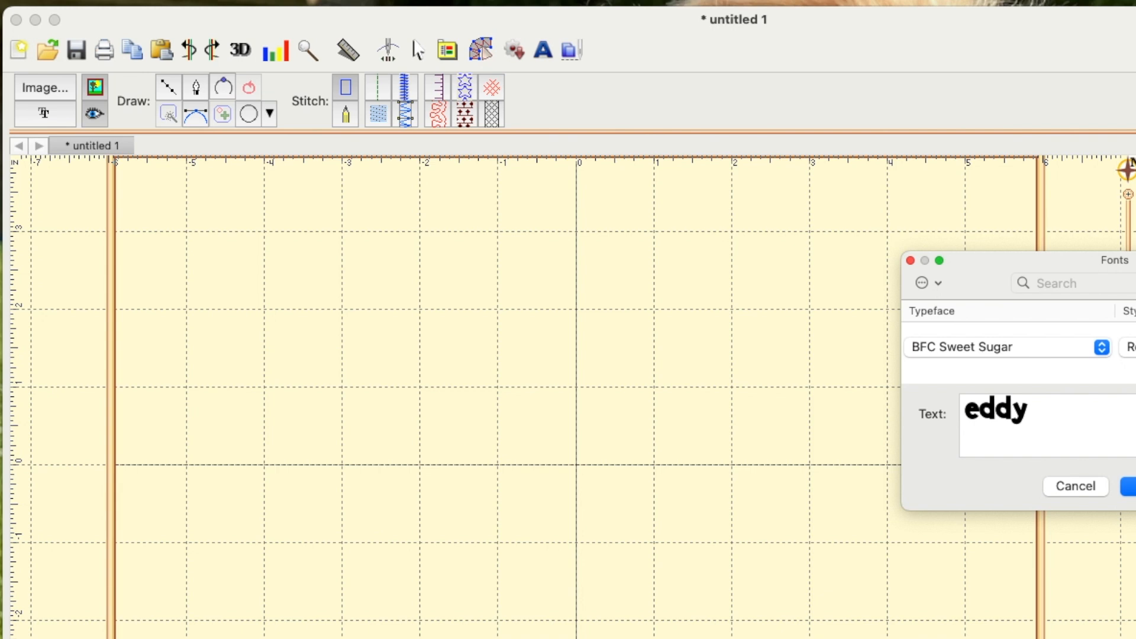
click(1126, 486)
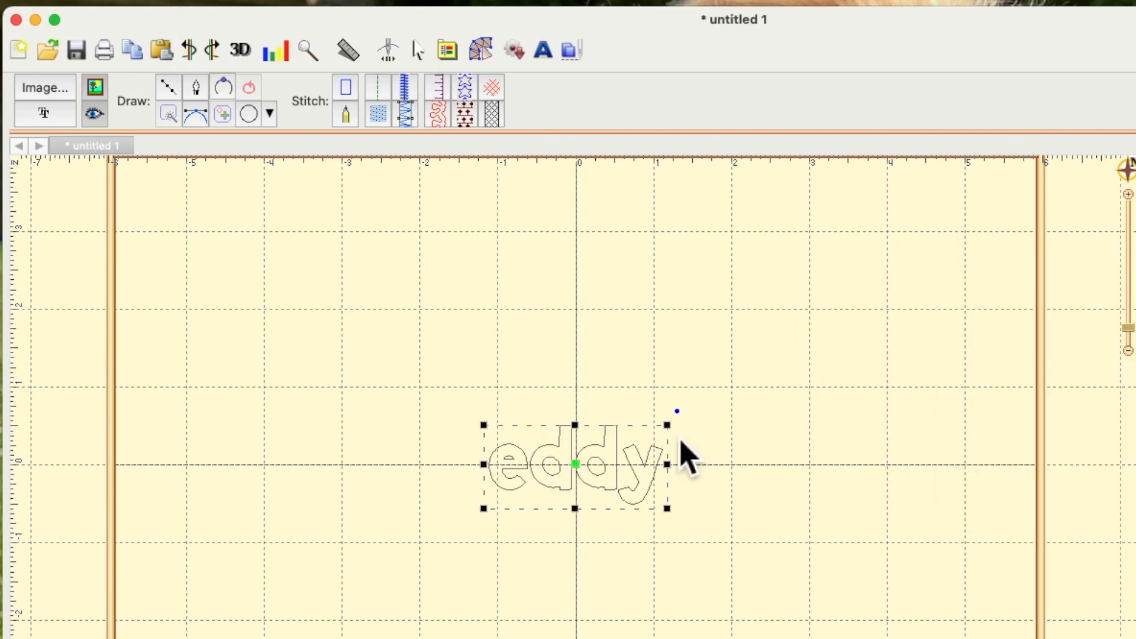
Try enlarging the outlined lettering freehand, undo the change, and open its width for editing.
drag(675, 436, 785, 349)
click(189, 52)
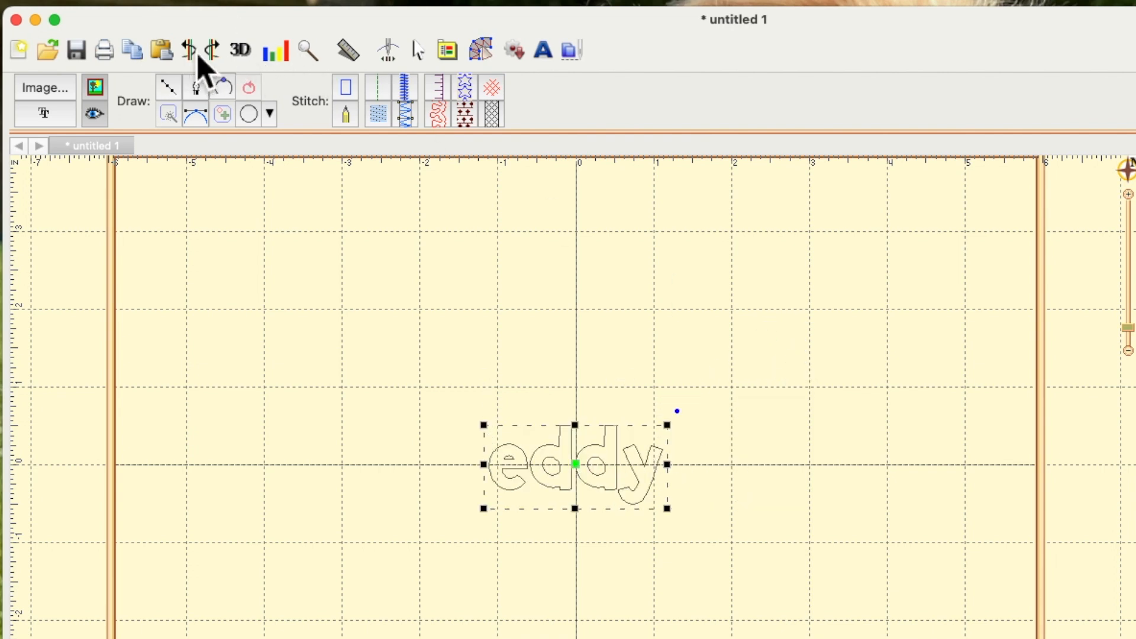
click(421, 52)
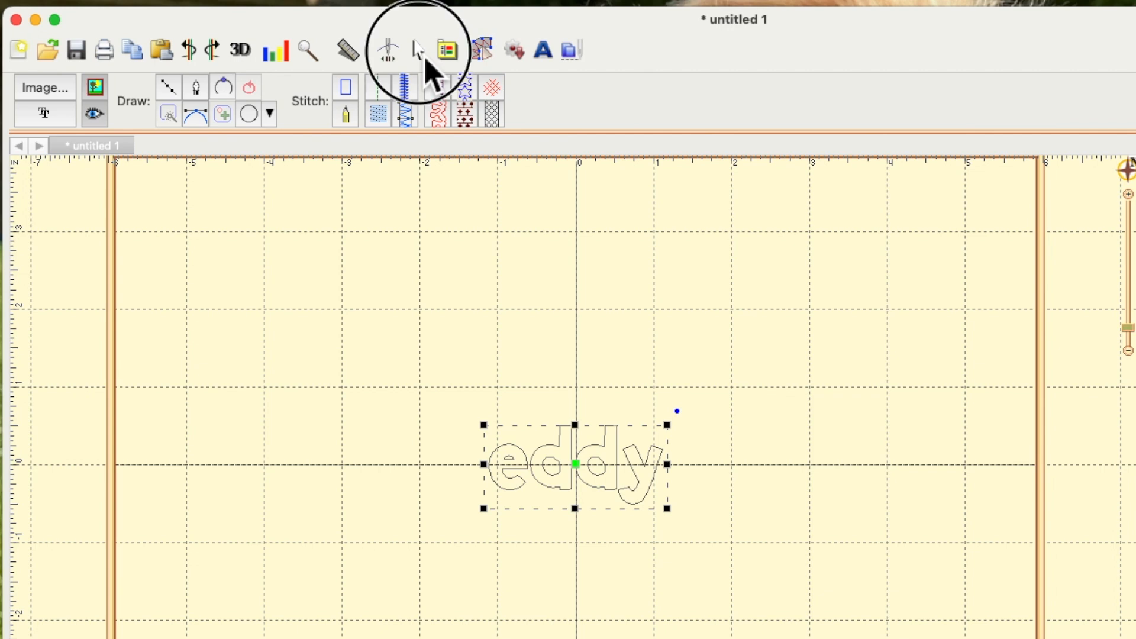
click(153, 94)
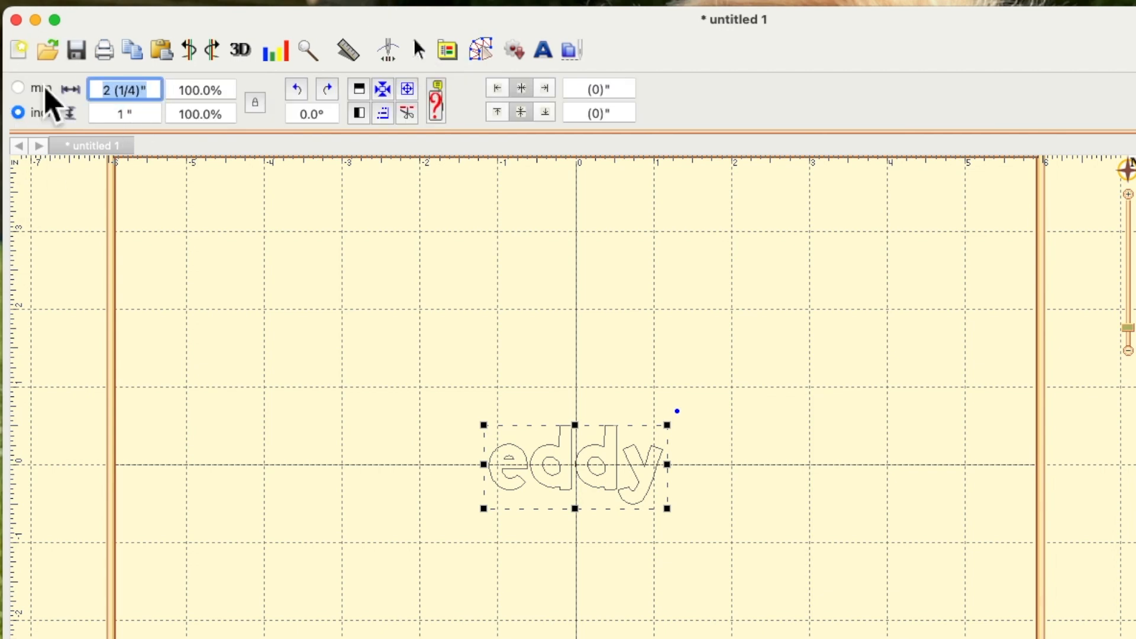
Change the embroidery hoop to the PES size 100mm x 100mm and apply it to the page.
click(455, 58)
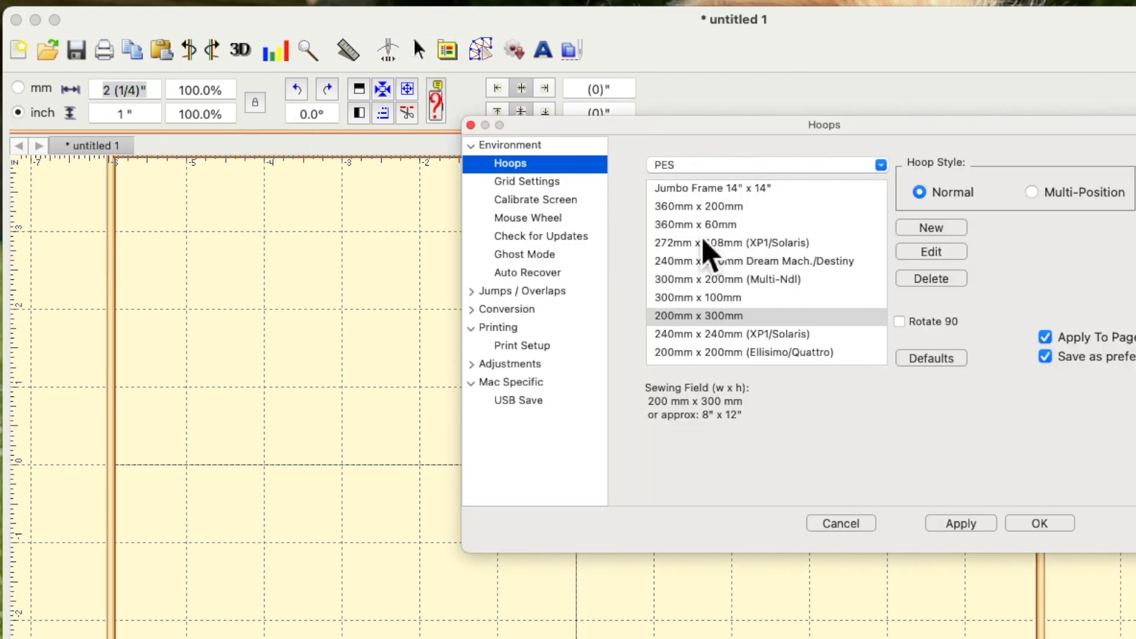
scroll(715, 216, down, 1)
scroll(715, 225, down, 5)
click(718, 284)
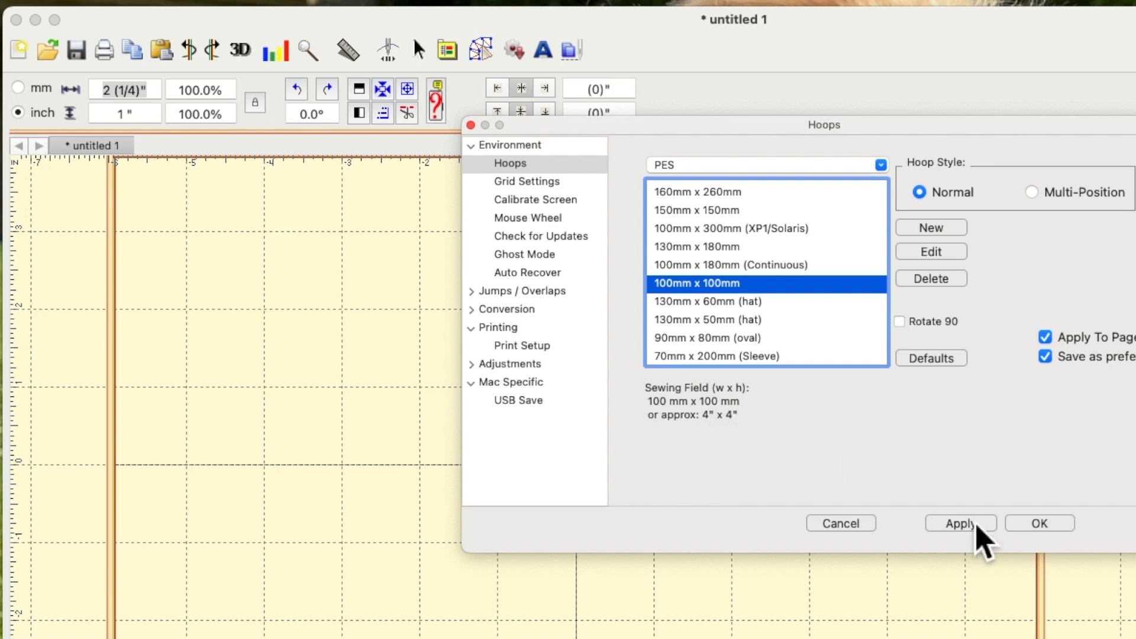
click(979, 526)
click(1041, 527)
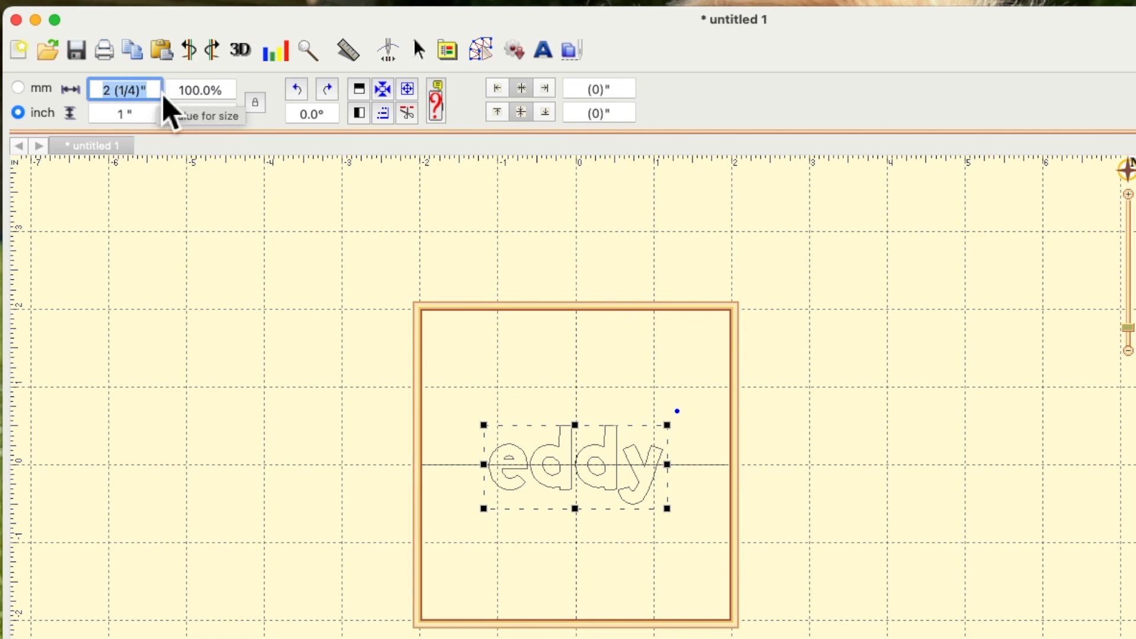
Set the lettering's width to 3.75 inches and deselect it.
text(3.75)
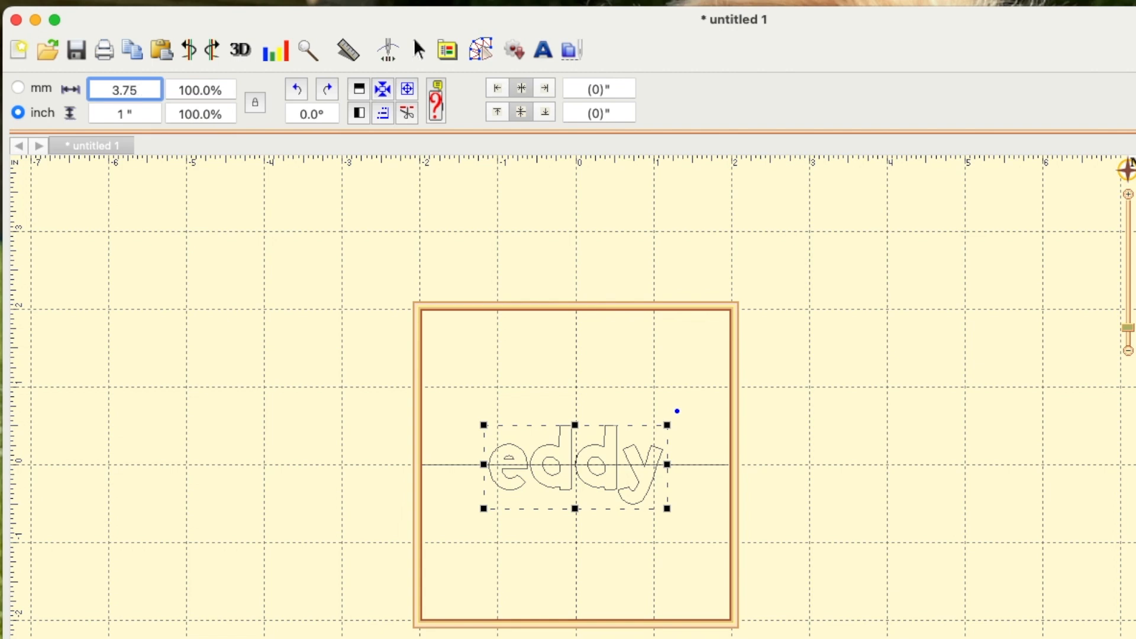
key(Return)
click(705, 502)
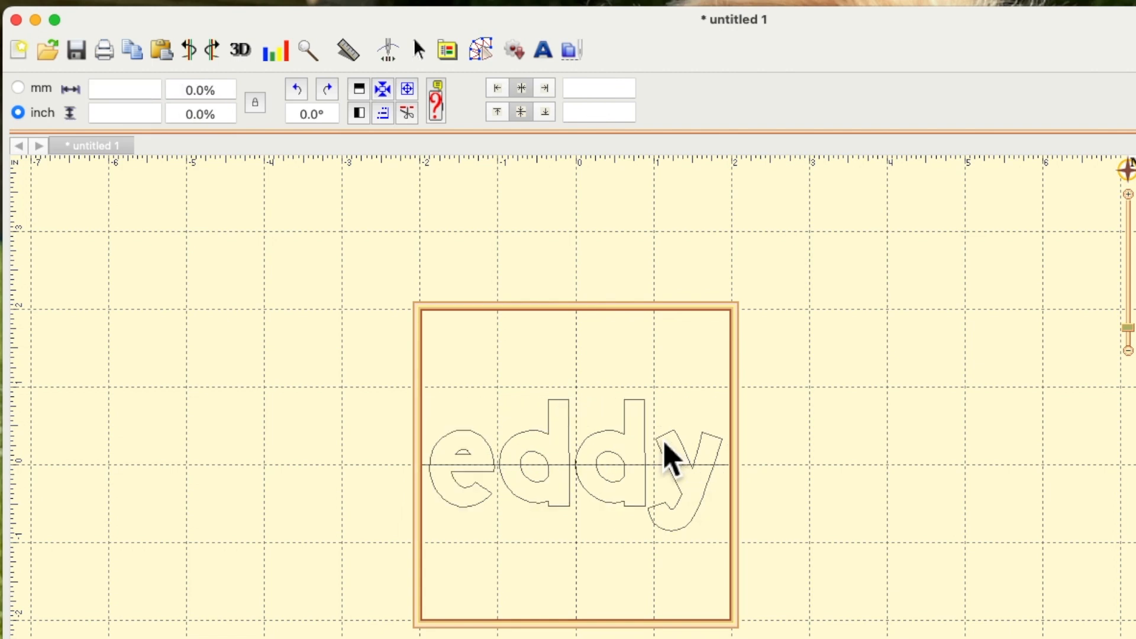
Apply fill stitches to the whole lettering and set its thread to Brother Embroidery 51 Electric Blue.
click(616, 457)
click(482, 51)
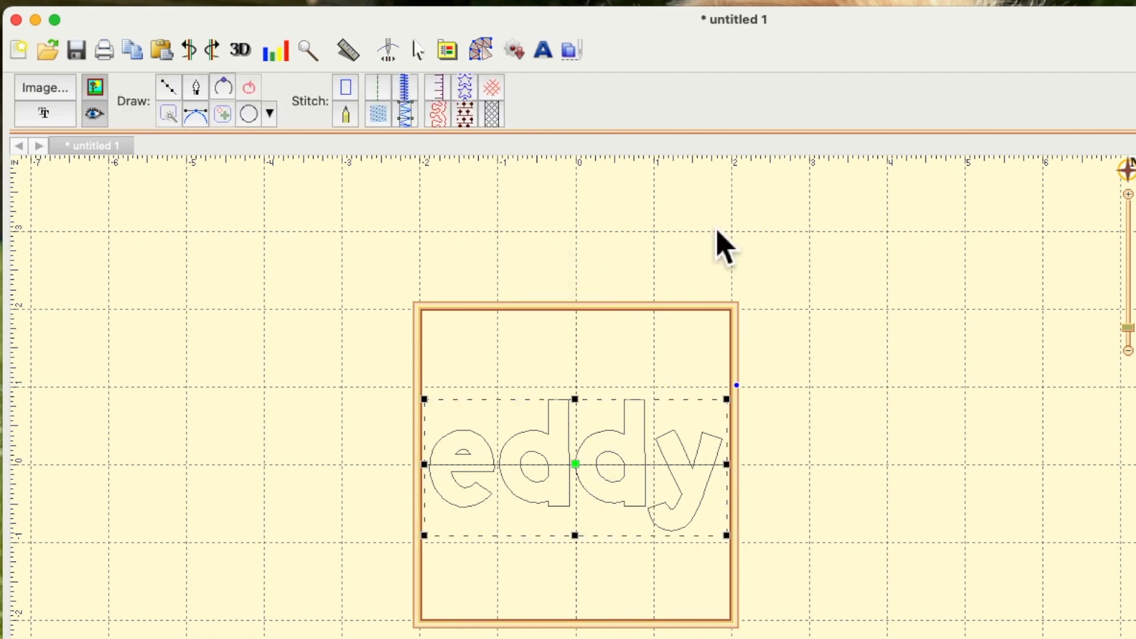
click(385, 115)
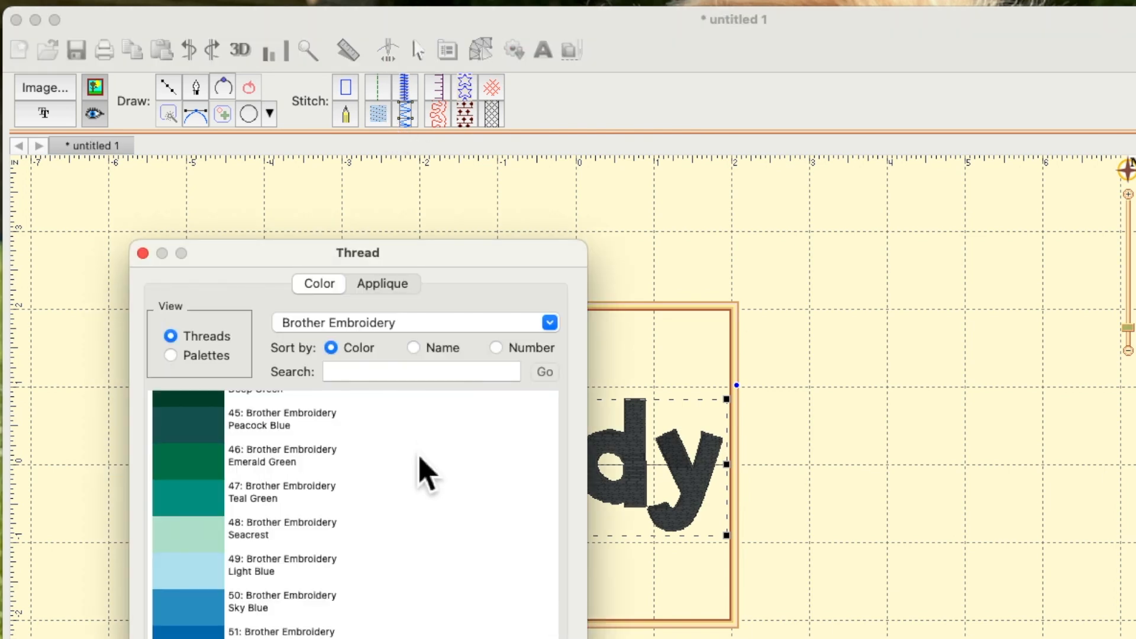
scroll(419, 454, down, 5)
scroll(418, 456, up, 3)
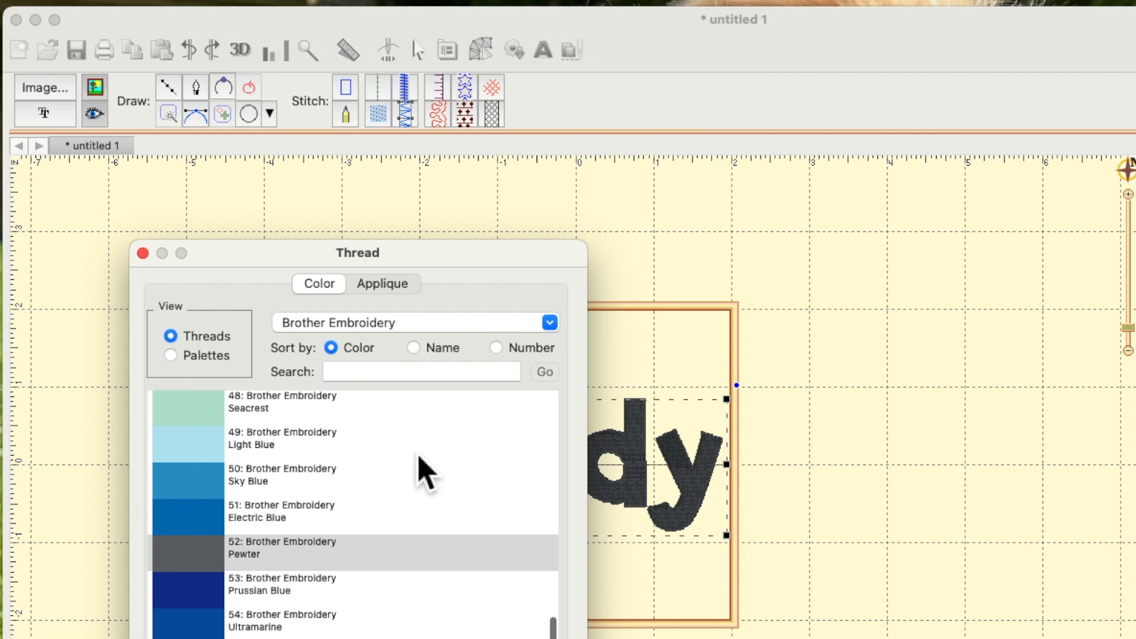
click(196, 517)
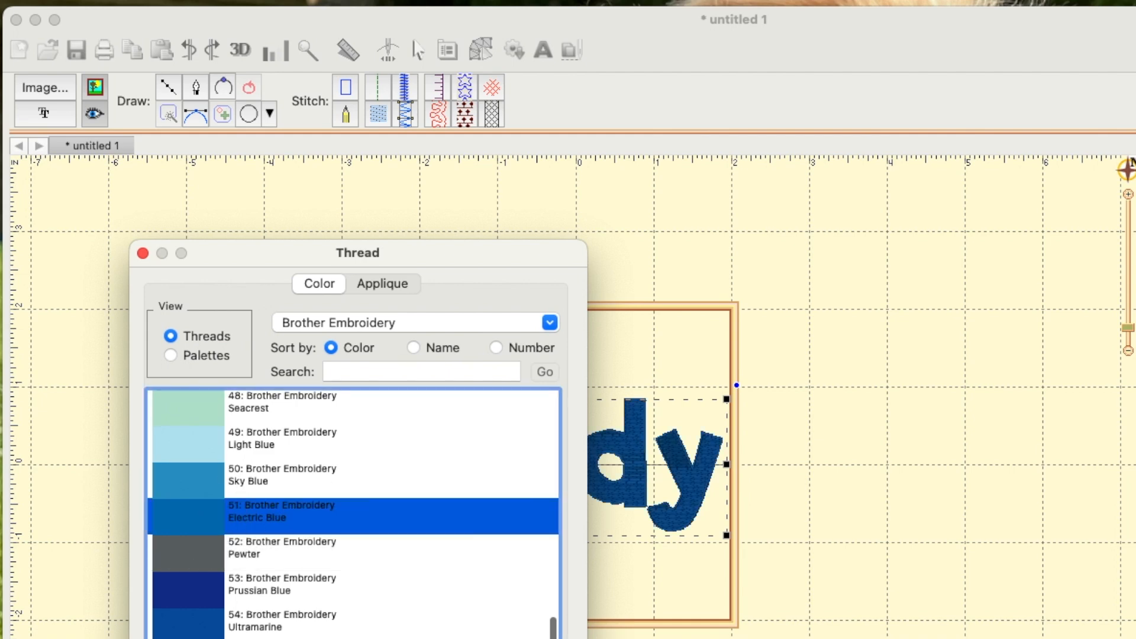
click(908, 578)
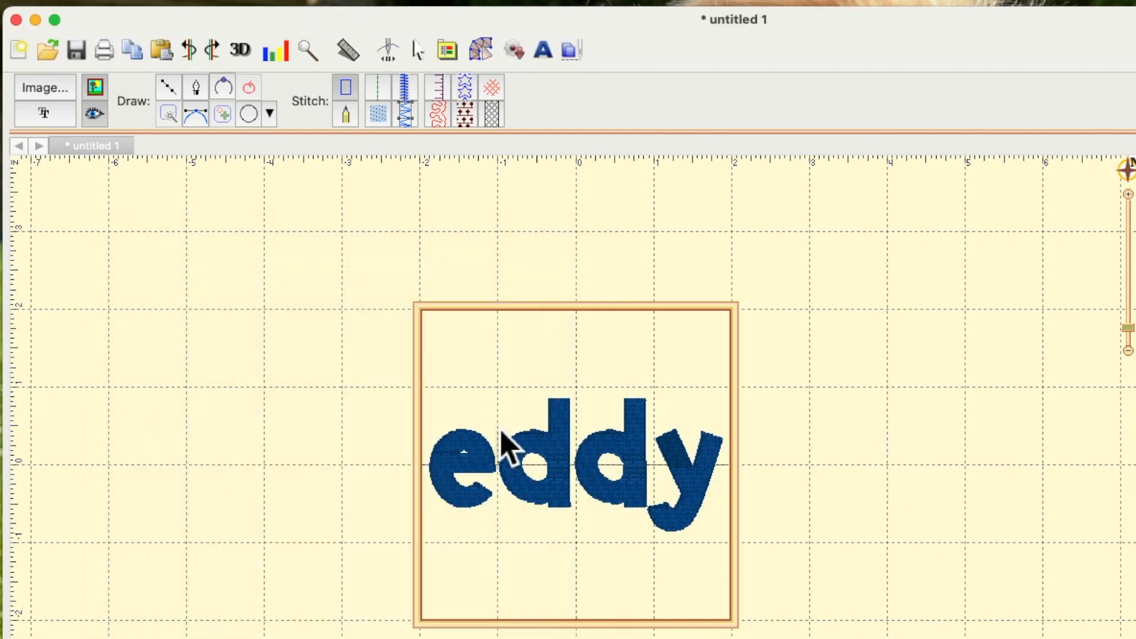
Play the stitch simulation of the filled letters to examine their stitching order.
click(388, 50)
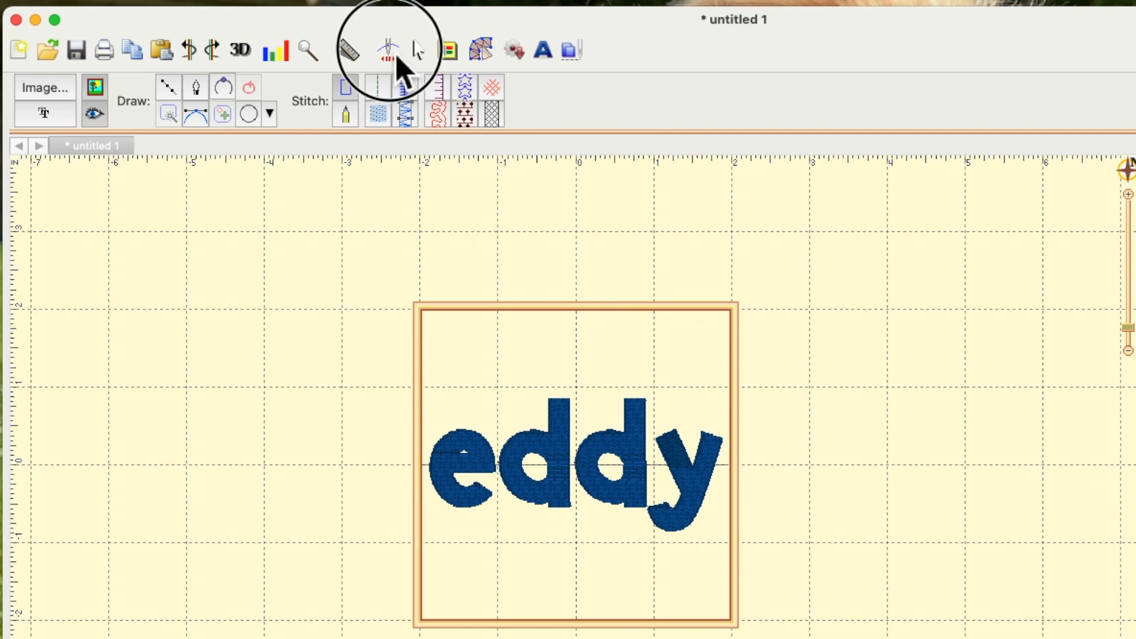
click(85, 87)
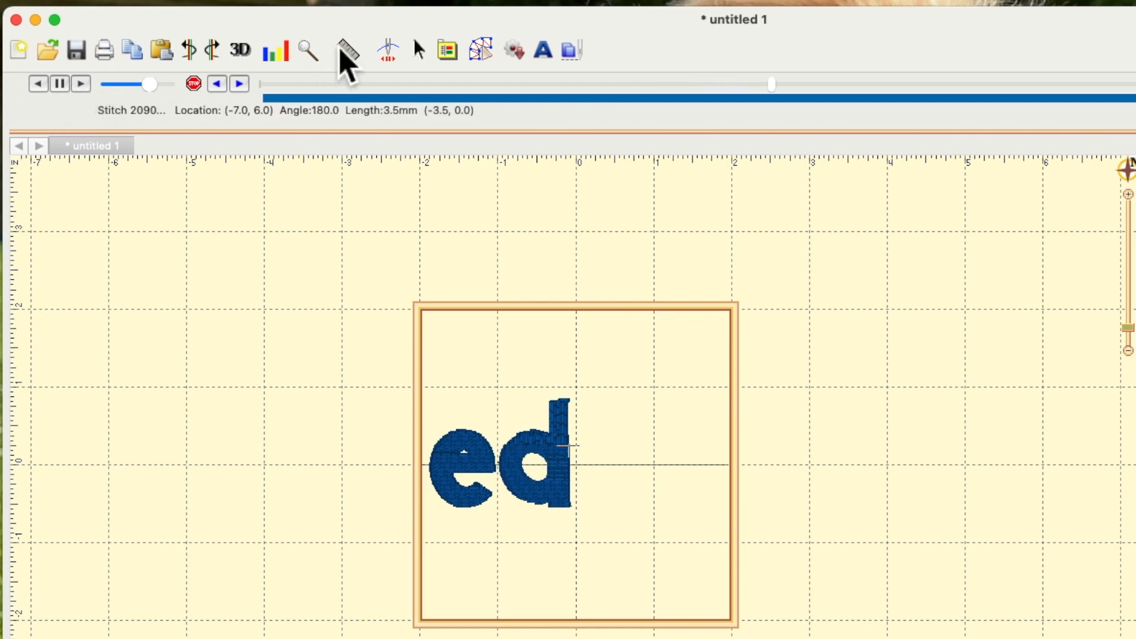
click(488, 54)
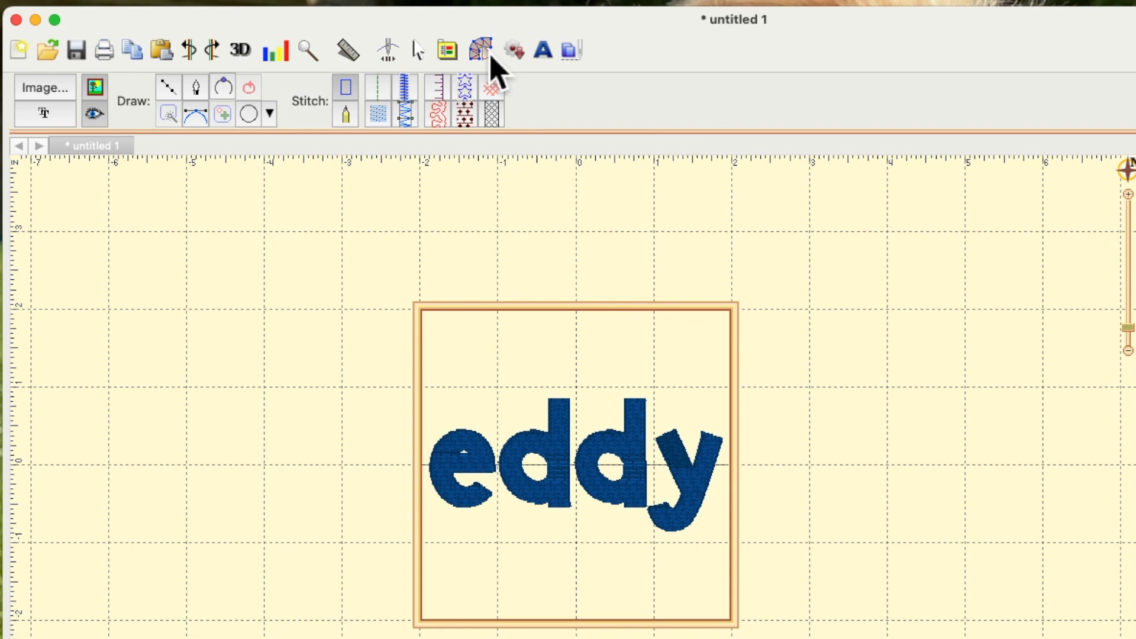
Select all the letters and change their stitch type from fill to run so only the outlines are stitched.
click(384, 95)
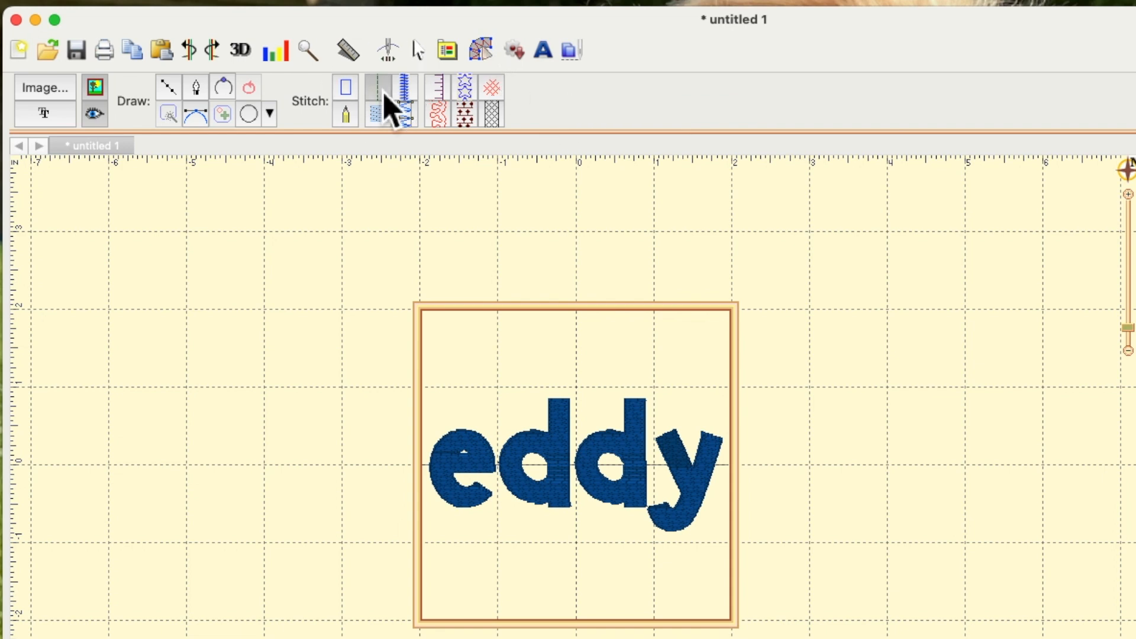
click(418, 50)
drag(347, 322, 897, 636)
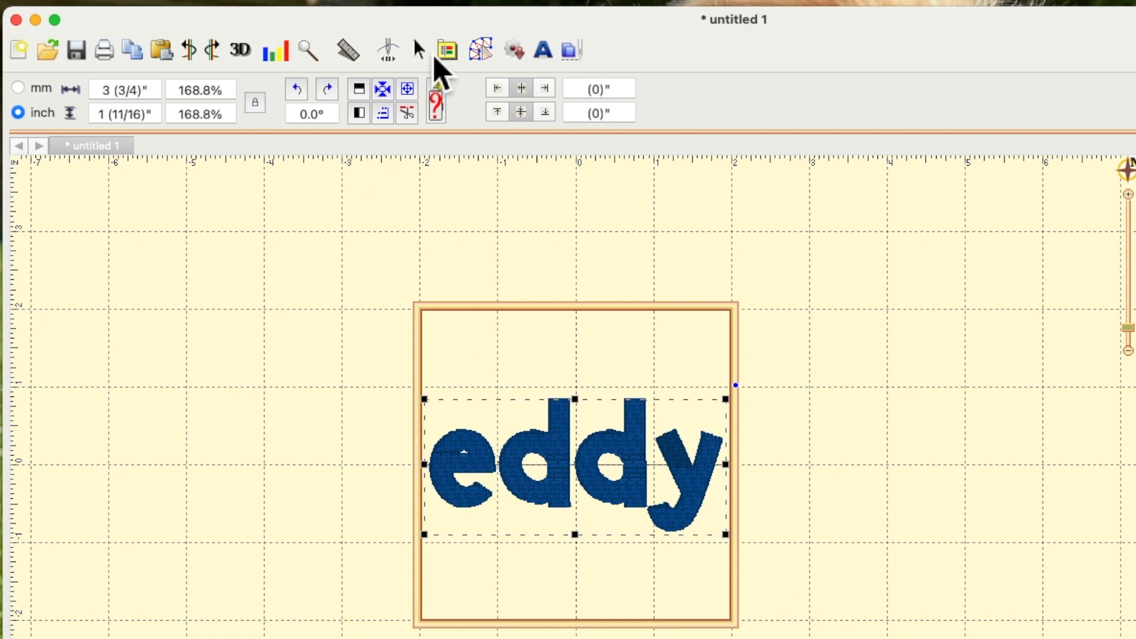
click(480, 49)
click(389, 98)
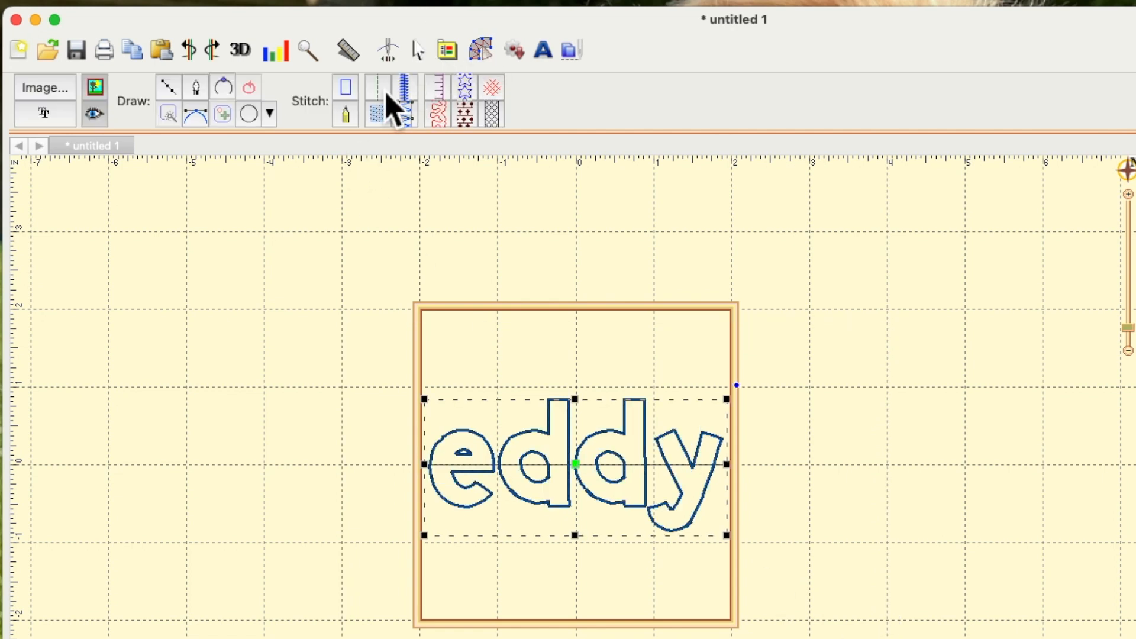
click(418, 50)
drag(303, 306, 654, 537)
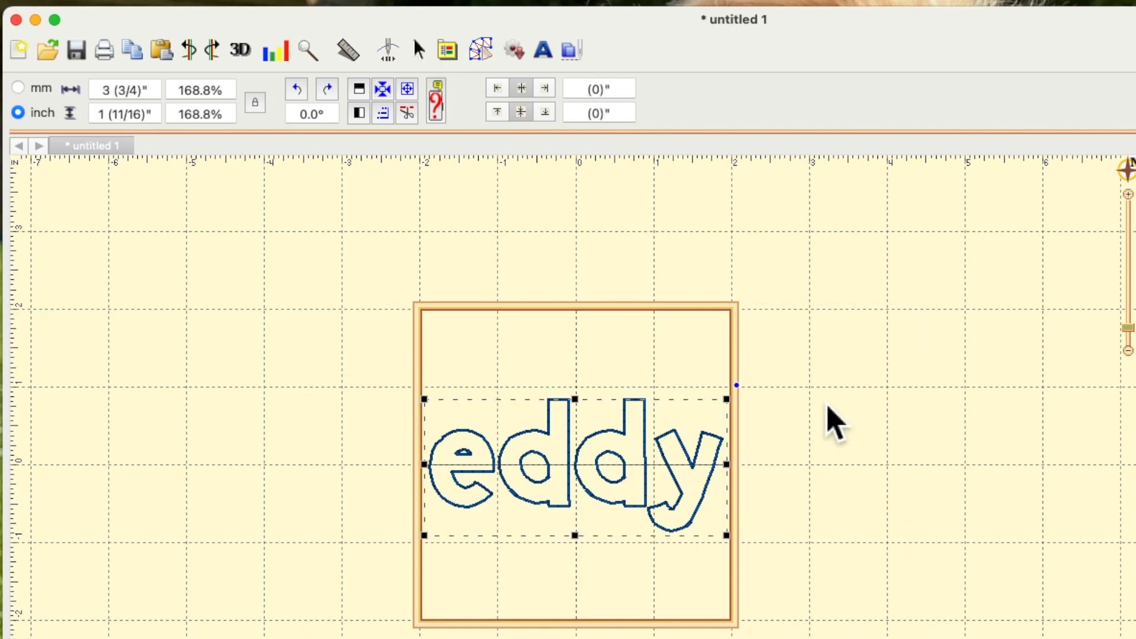
click(483, 50)
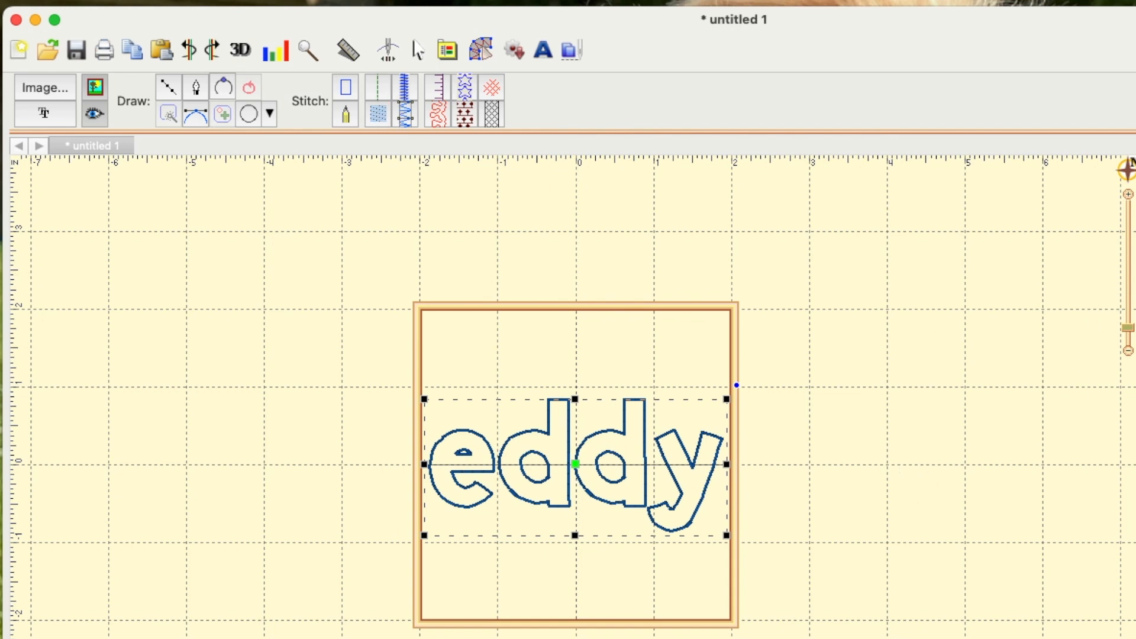
Select the letter e, change its run type to Stem, and zoom in on it.
click(462, 467)
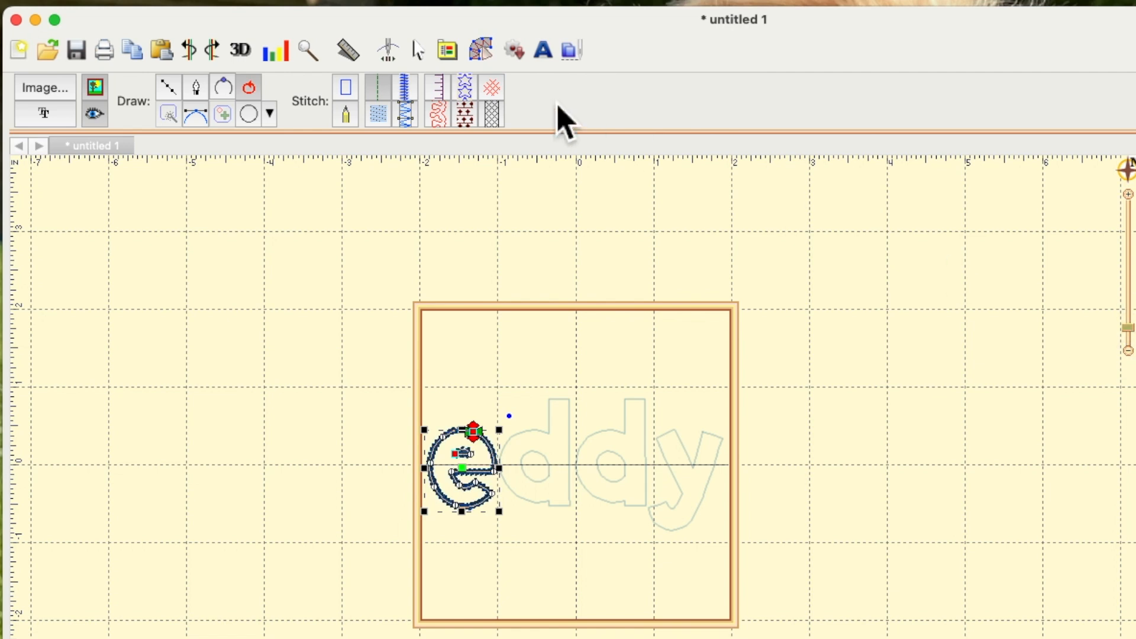
click(308, 48)
drag(415, 411, 422, 418)
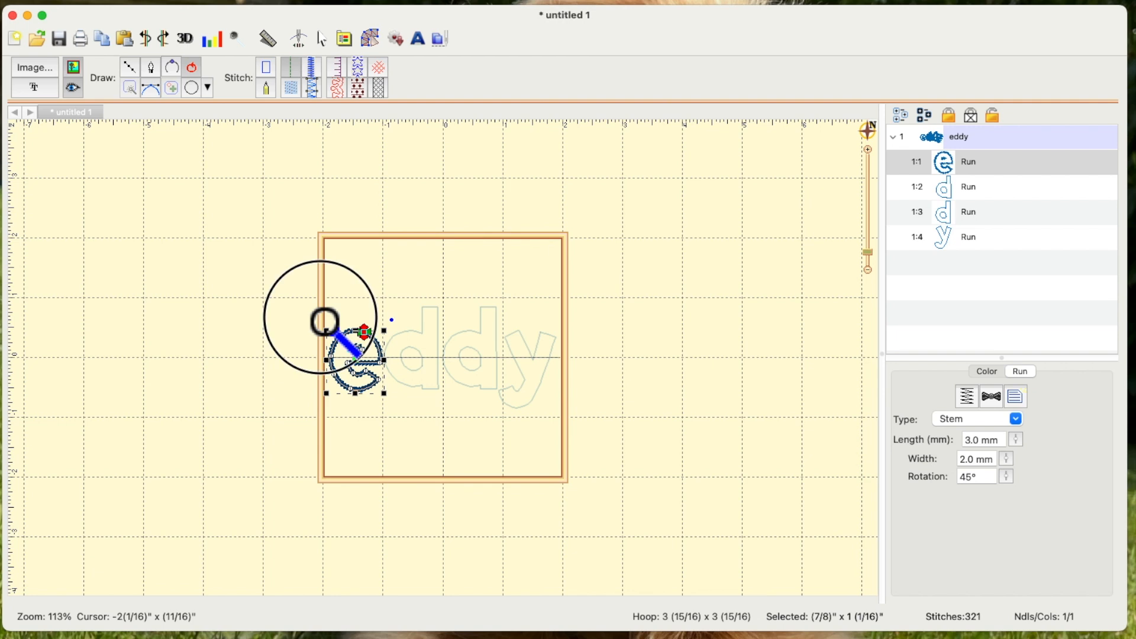
drag(421, 418, 603, 540)
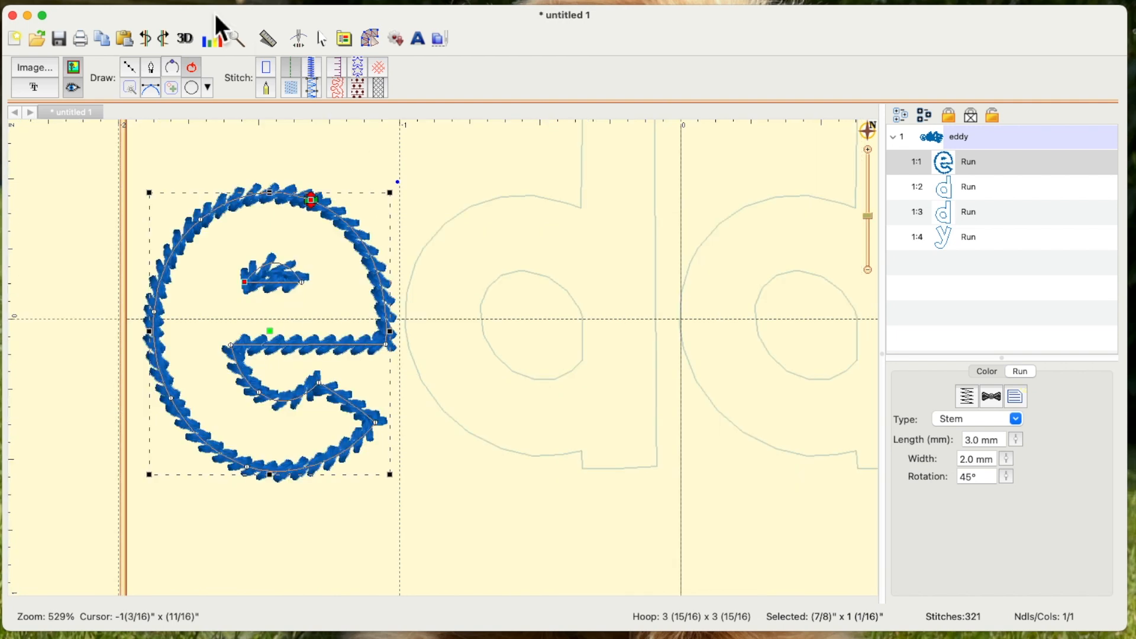
Play the stitch simulation to examine the stem-stitched e and the run-stitched letters, then return to digitizing.
click(321, 40)
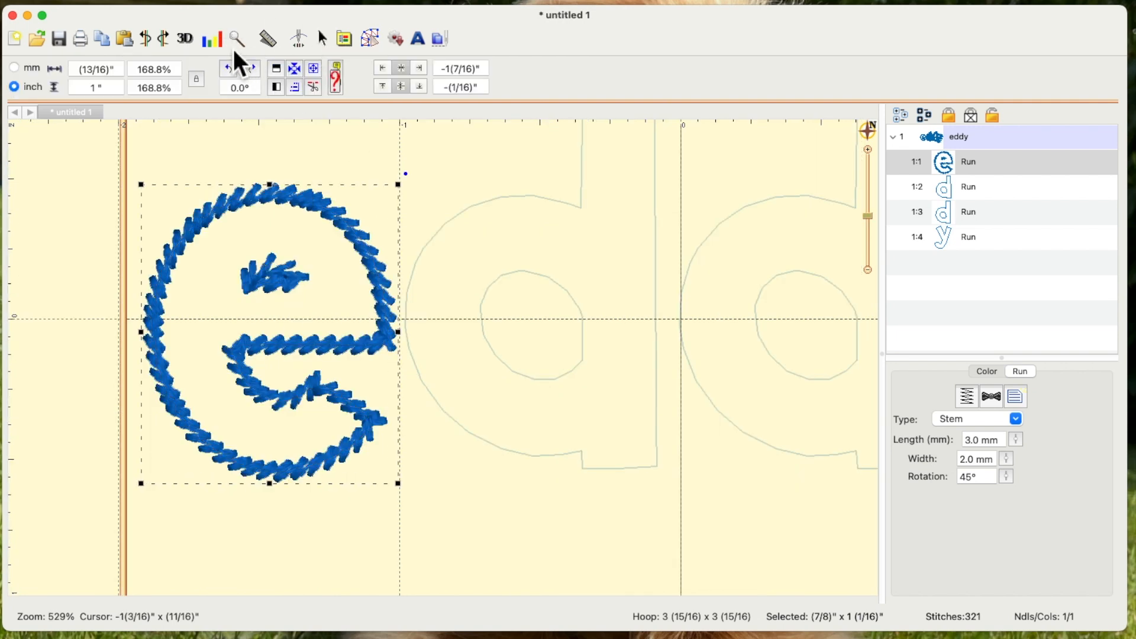
click(300, 41)
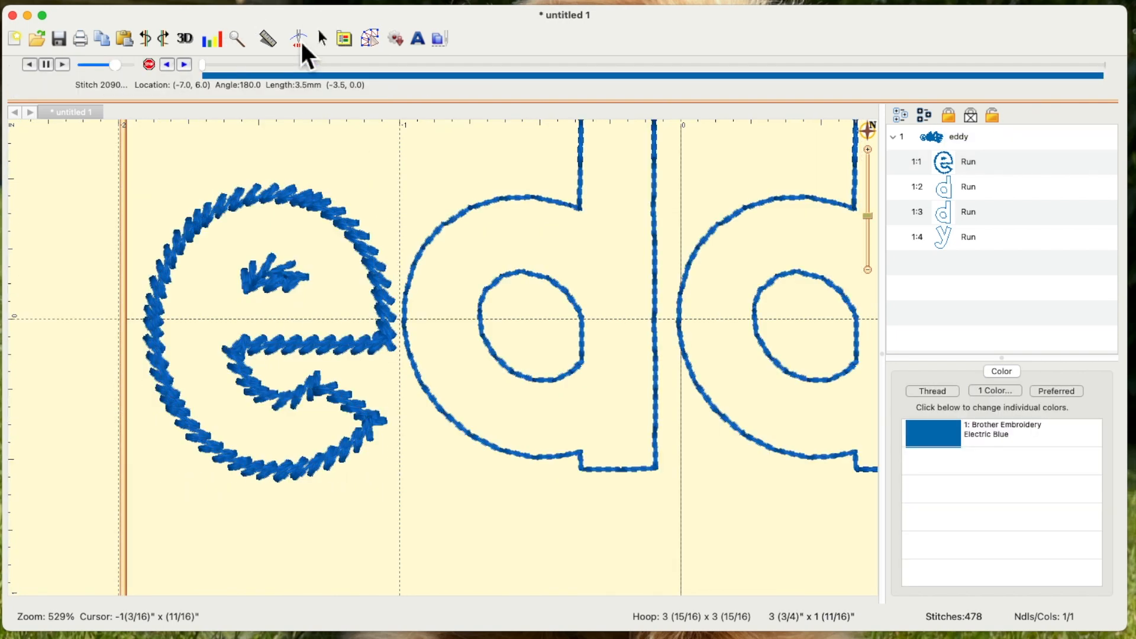
click(65, 67)
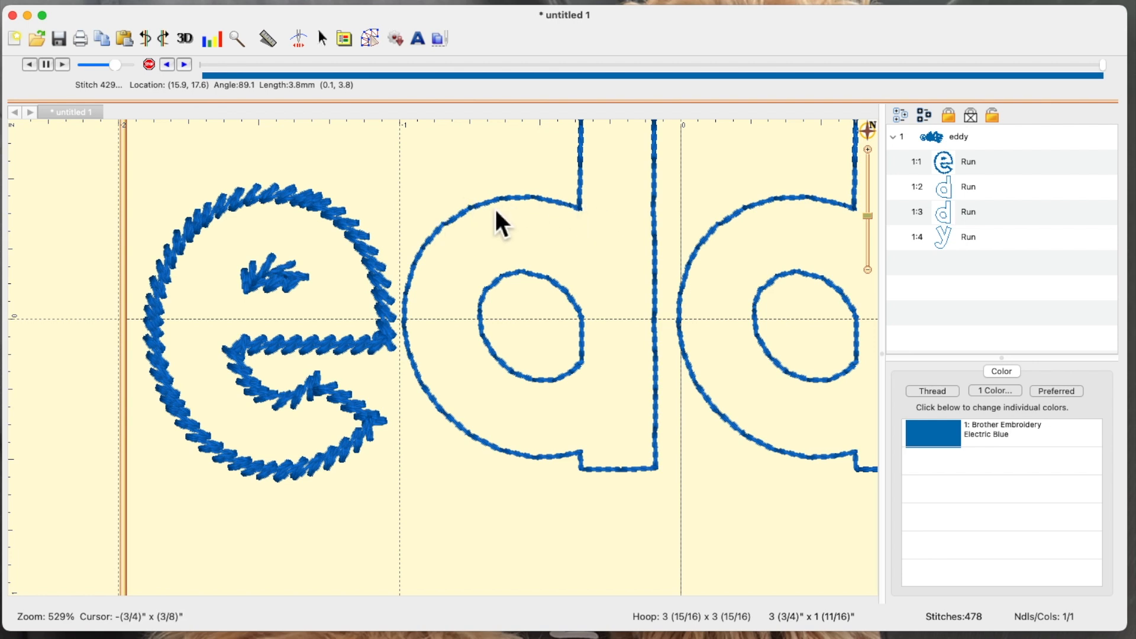
click(372, 38)
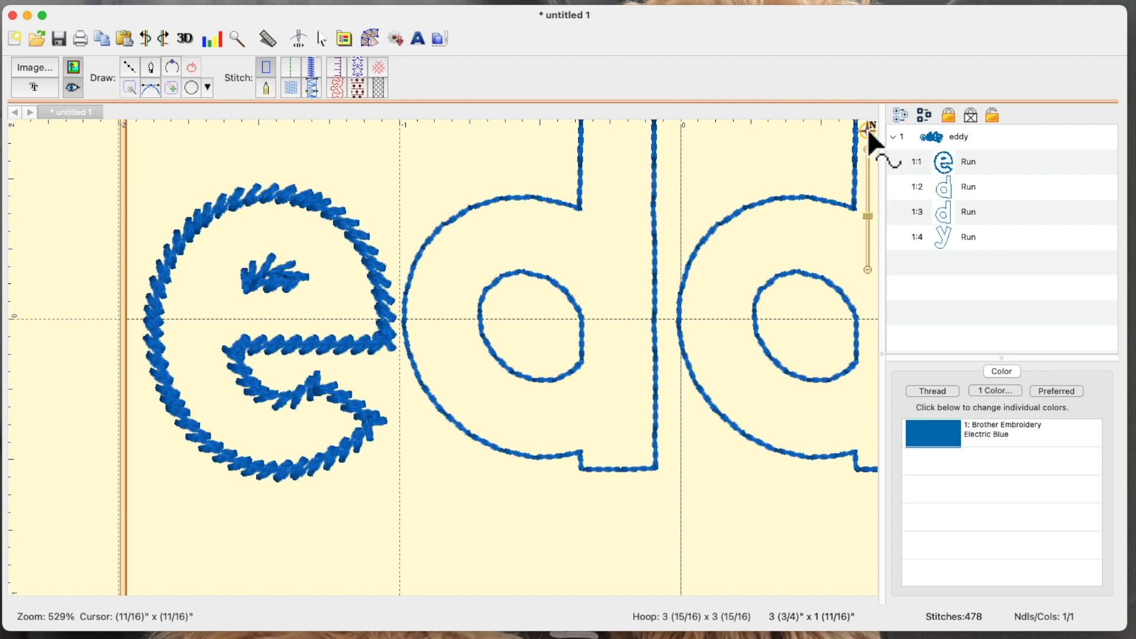
Fit the whole design in view, select the letter e and change its run type from Stem to Single.
mouse_move(869, 132)
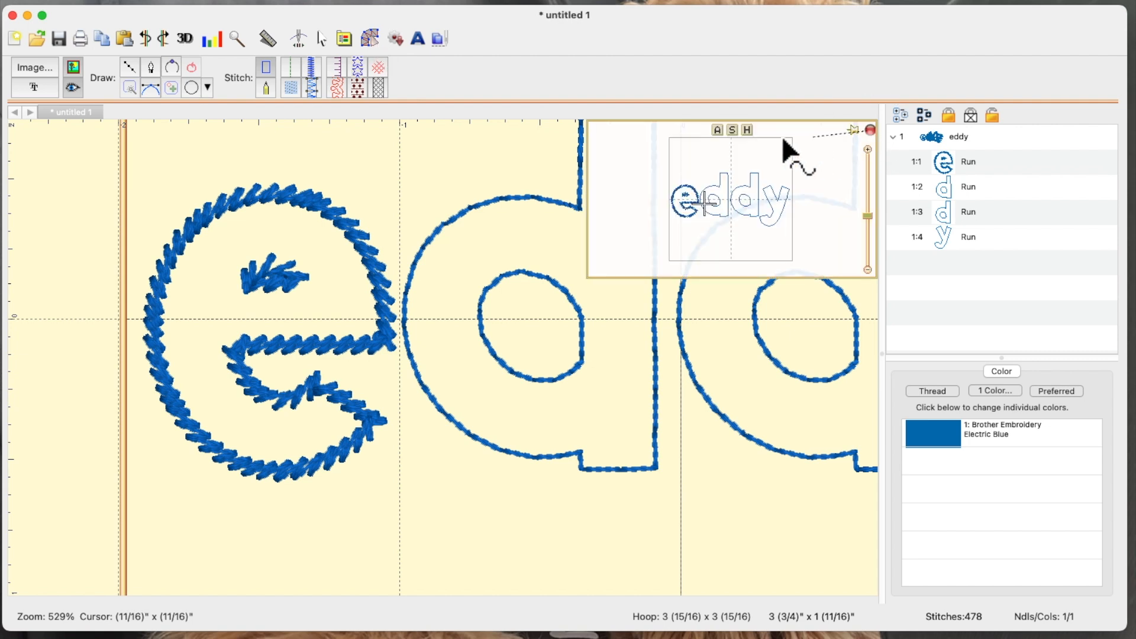
click(750, 128)
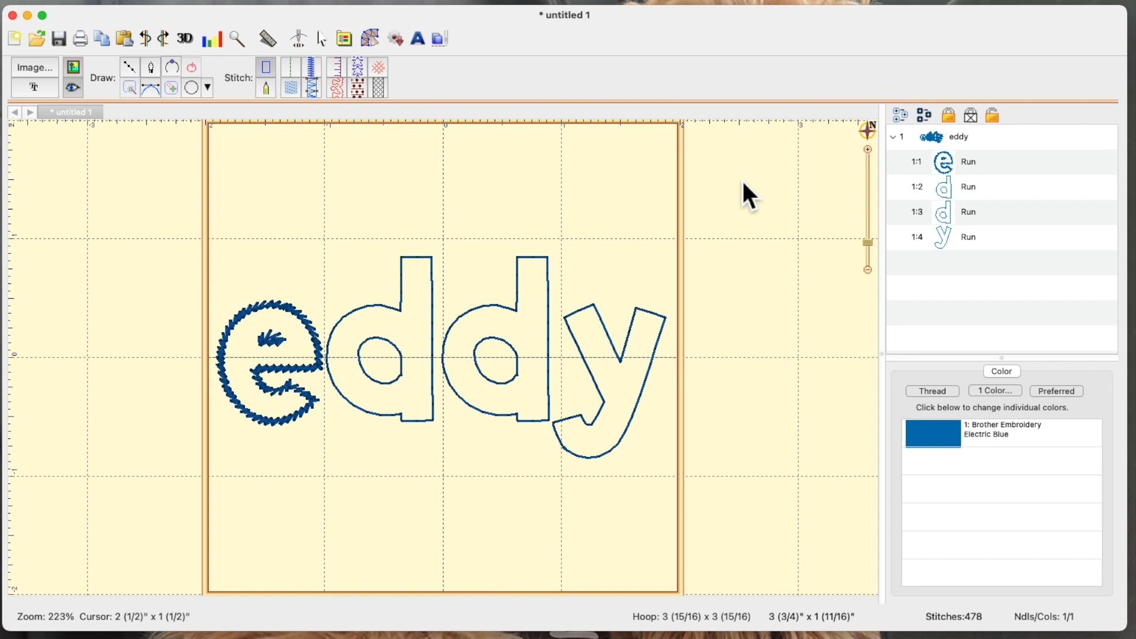
click(322, 39)
click(274, 309)
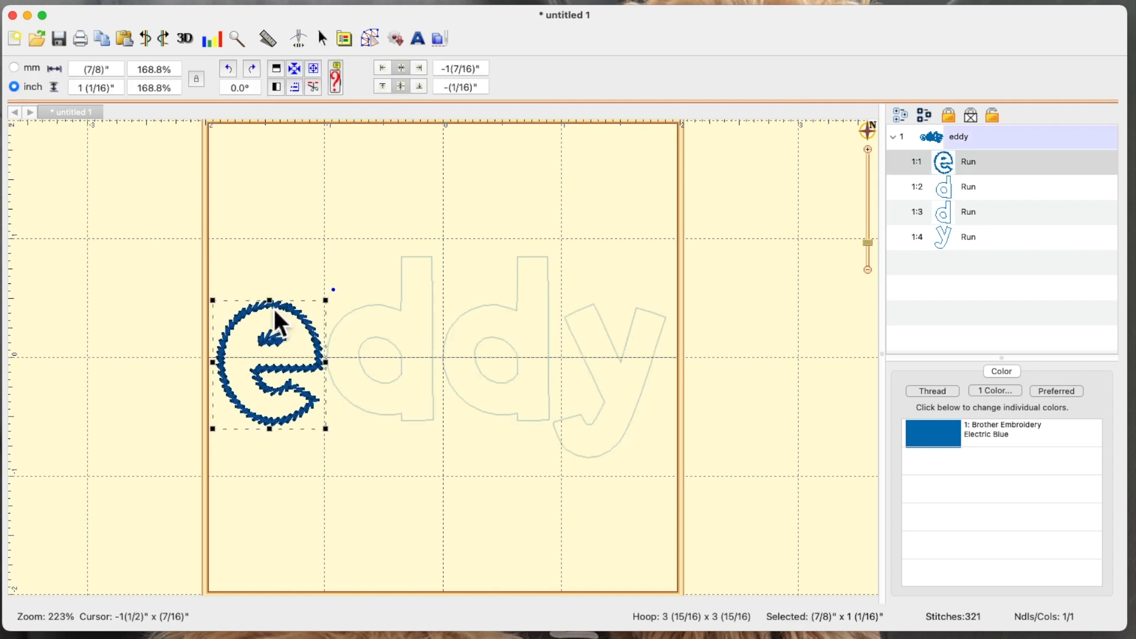
click(372, 39)
click(1015, 419)
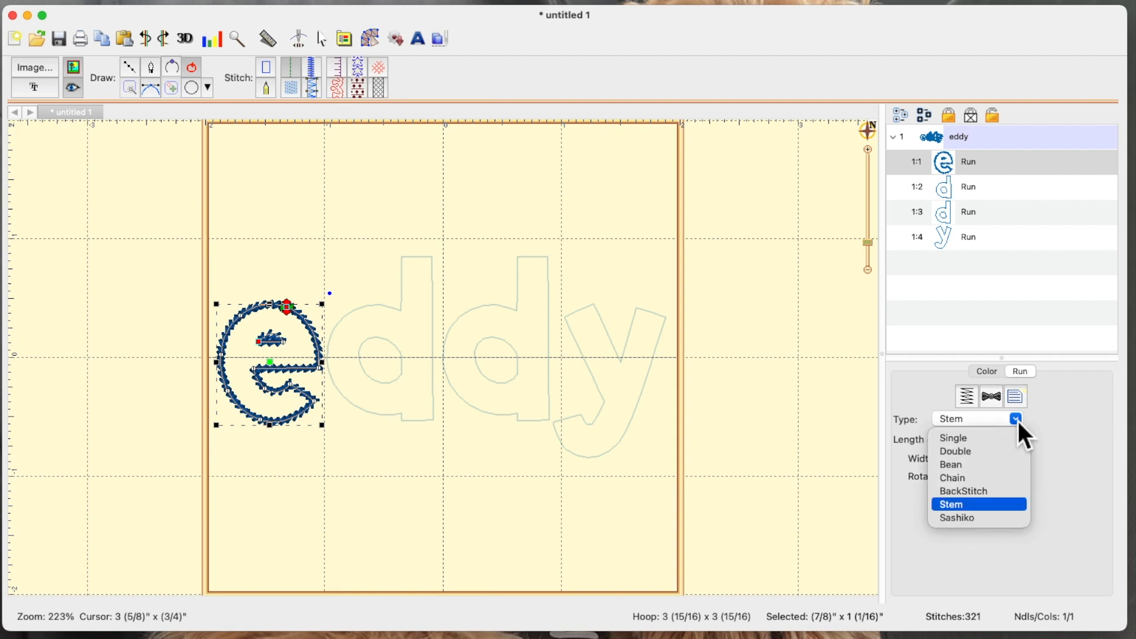
click(974, 437)
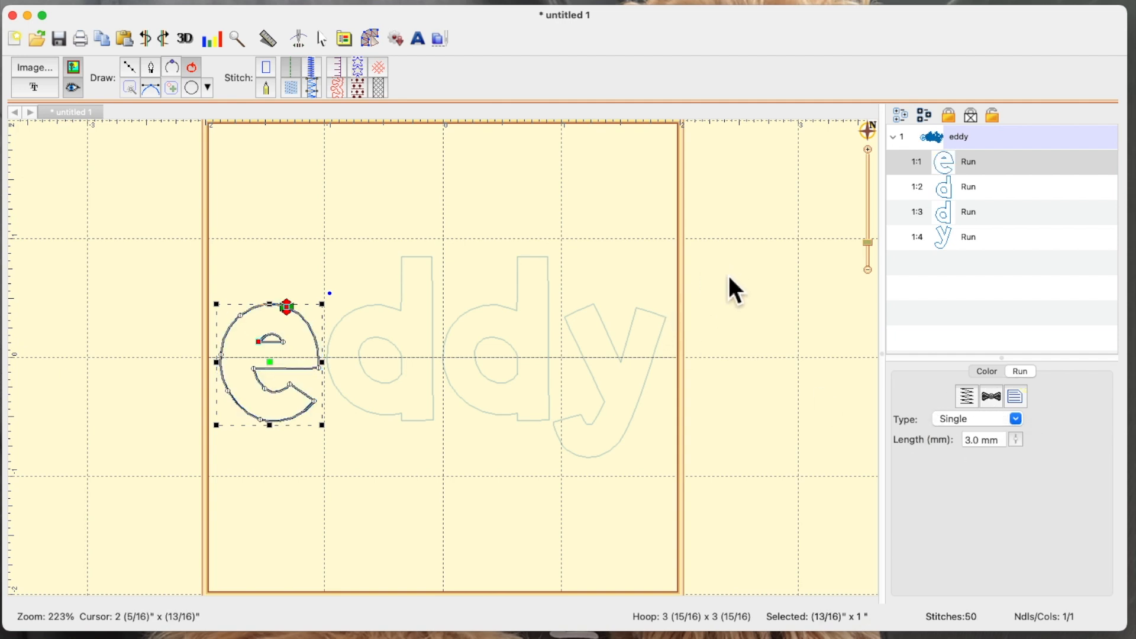
click(174, 207)
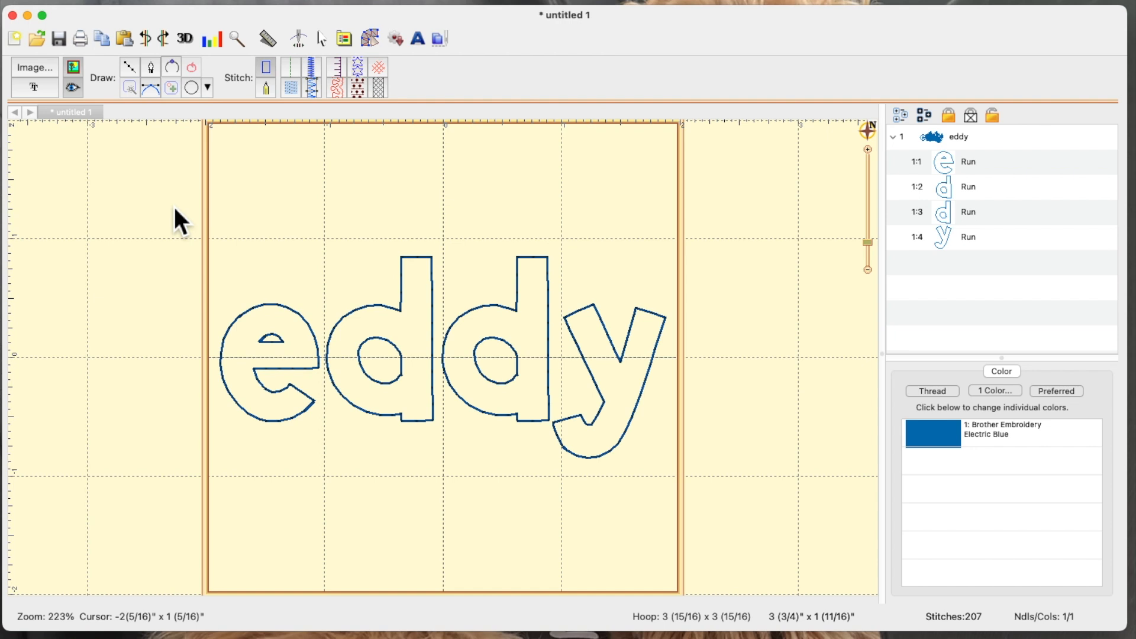
Select all four letters and change their stitch type from run to applique.
click(324, 40)
drag(157, 173, 779, 504)
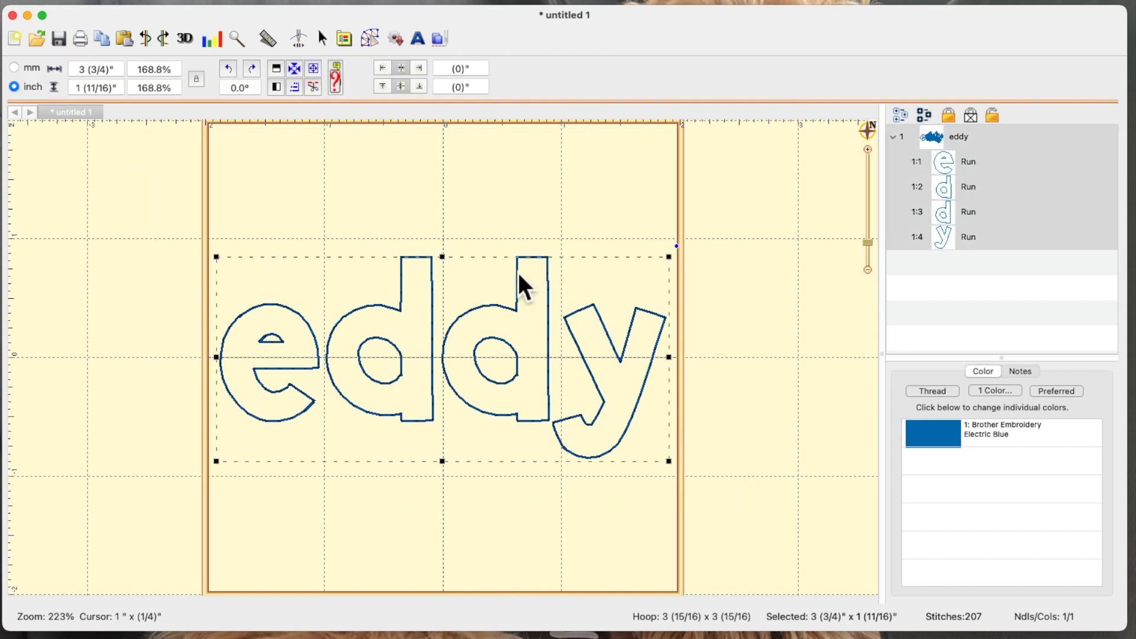
click(375, 39)
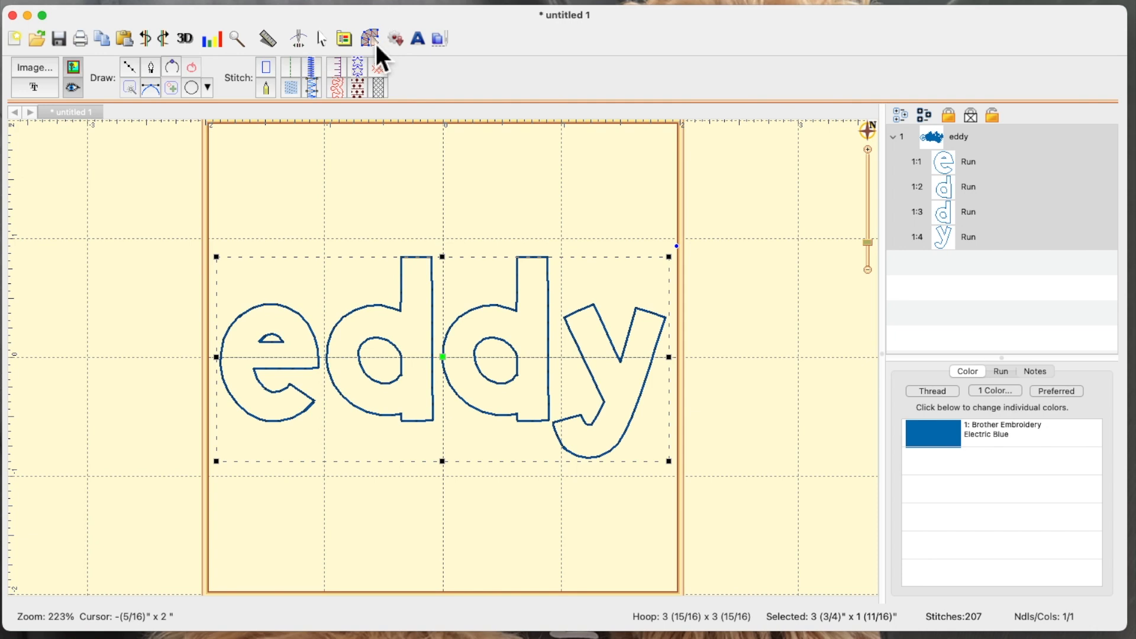
click(342, 70)
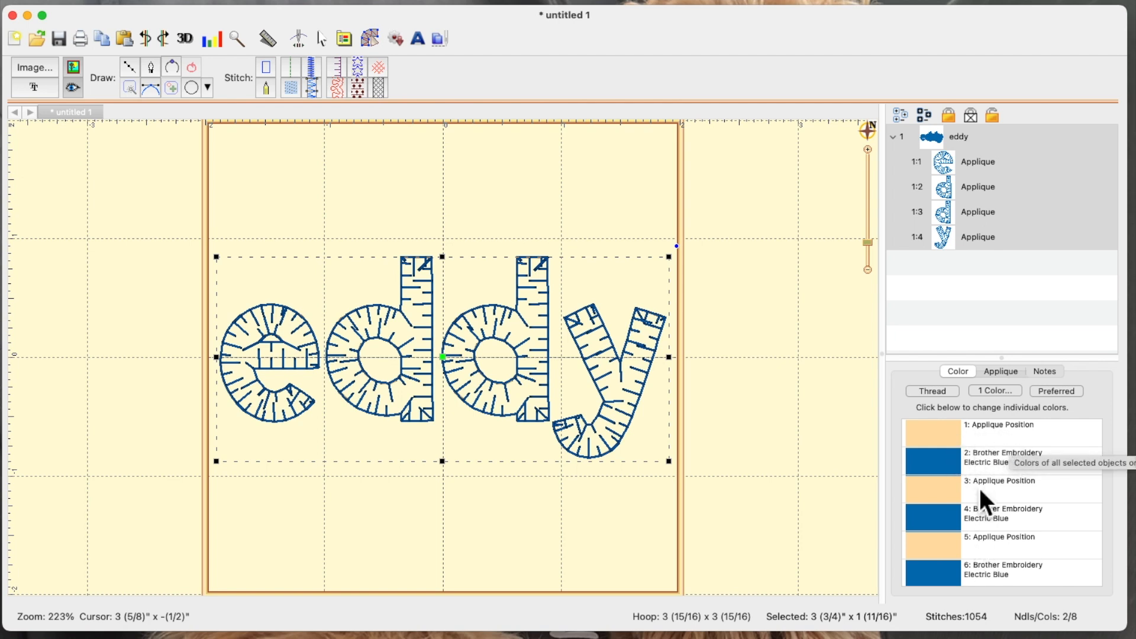
Scrub through the stitch simulation of the applique letters to examine the position lines and the cover stitching of each letter.
click(300, 38)
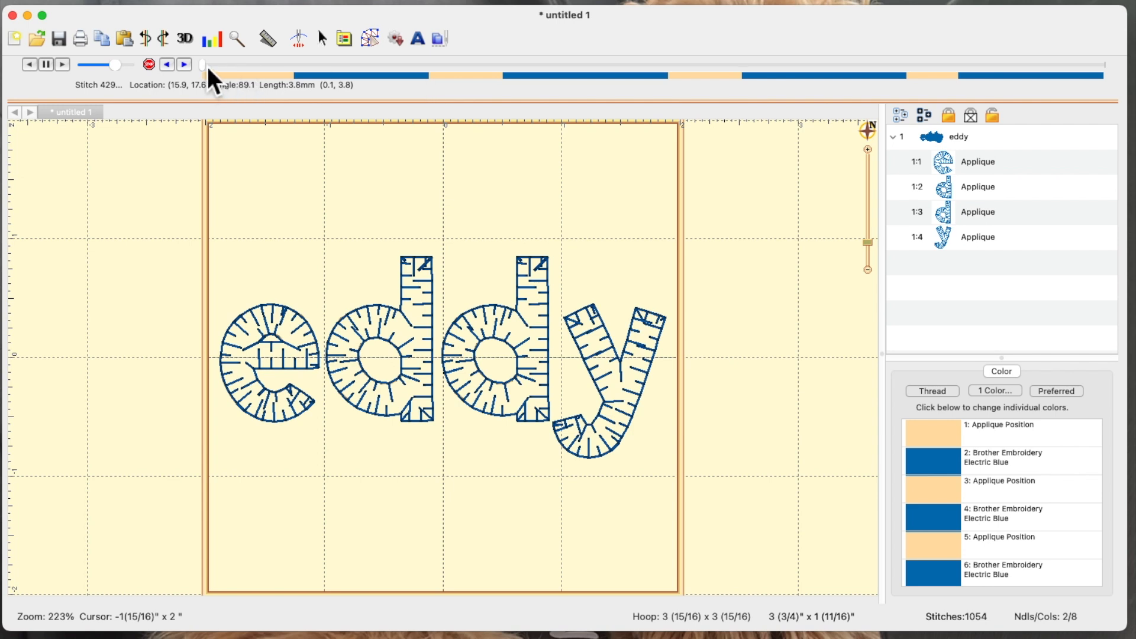
drag(207, 68, 498, 74)
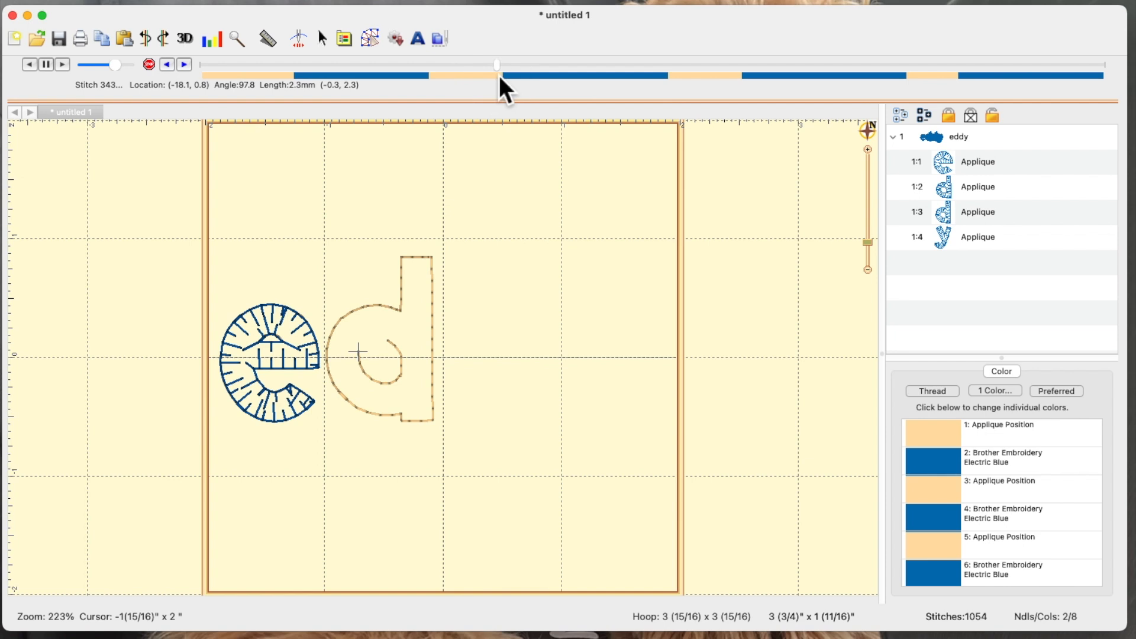
click(207, 70)
drag(212, 70, 296, 77)
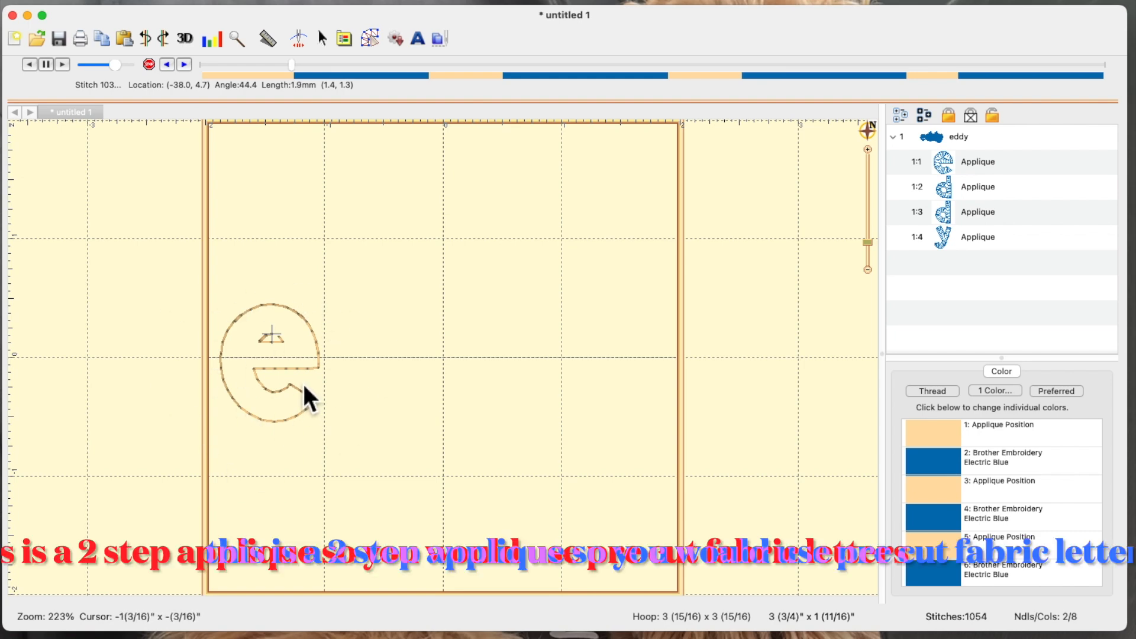
drag(291, 65, 486, 75)
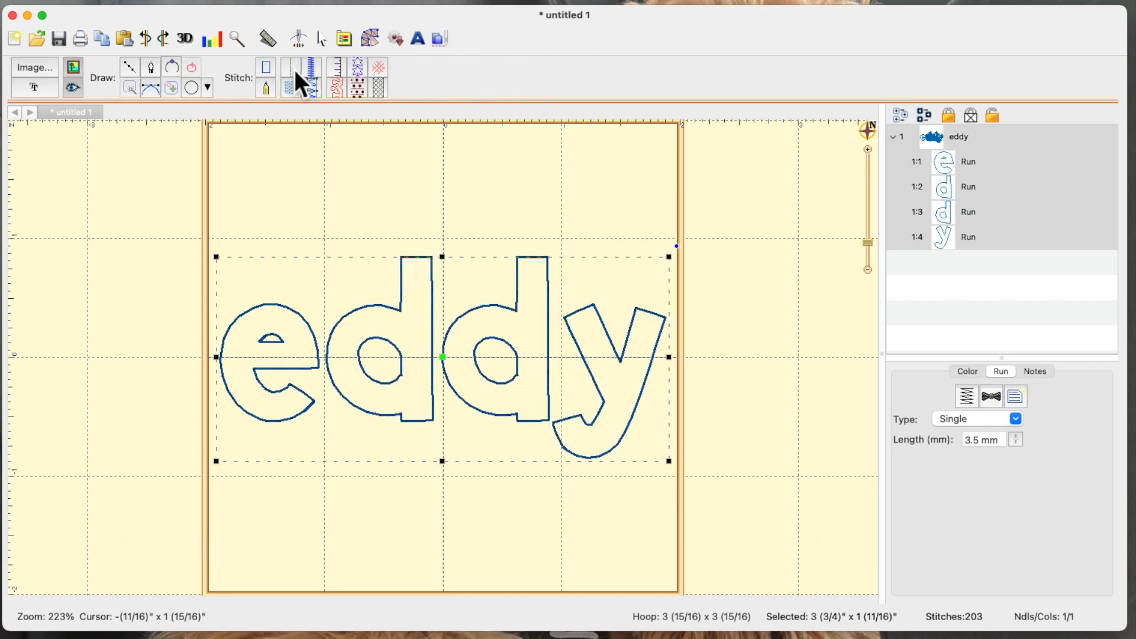
Select all the run-stitched letters and delete them from the design.
click(749, 433)
drag(127, 148, 707, 495)
key(Delete)
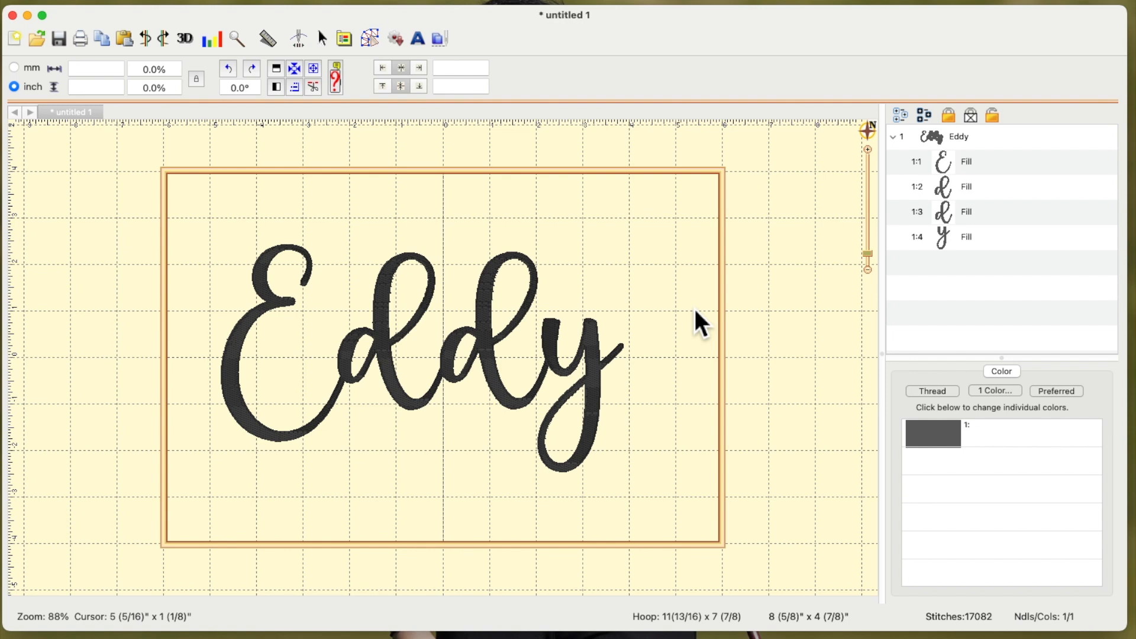
click(372, 38)
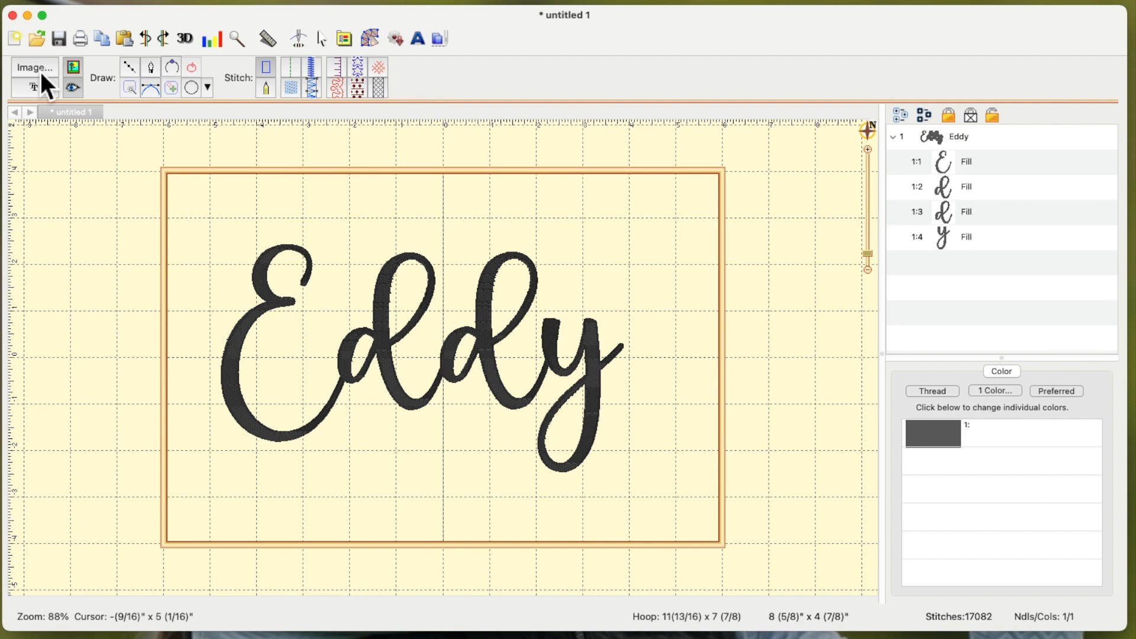
click(322, 38)
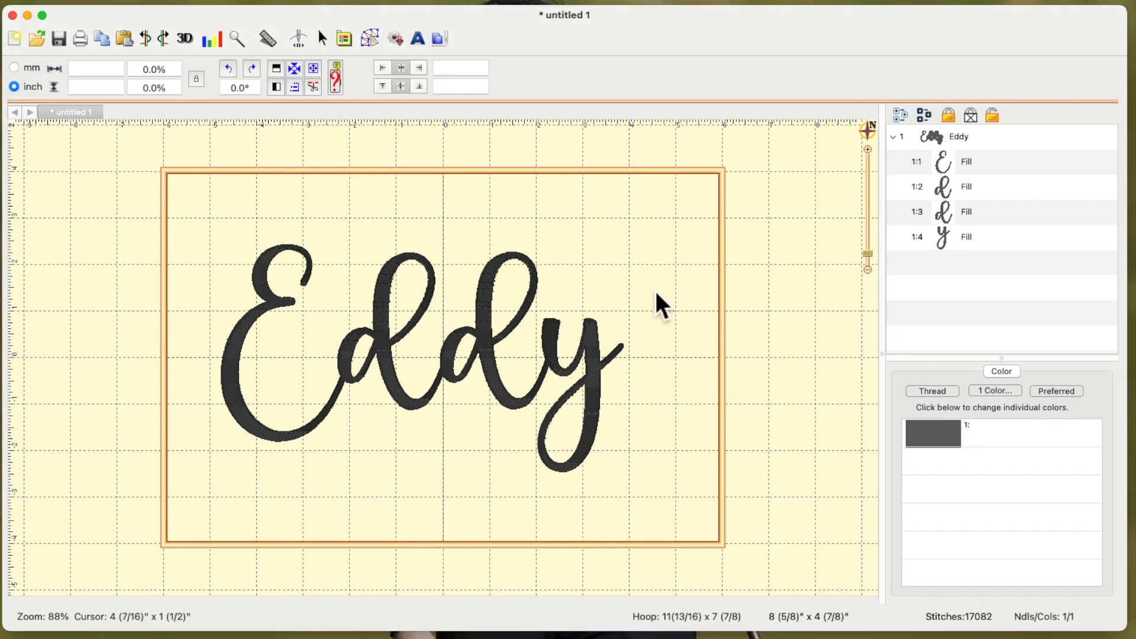